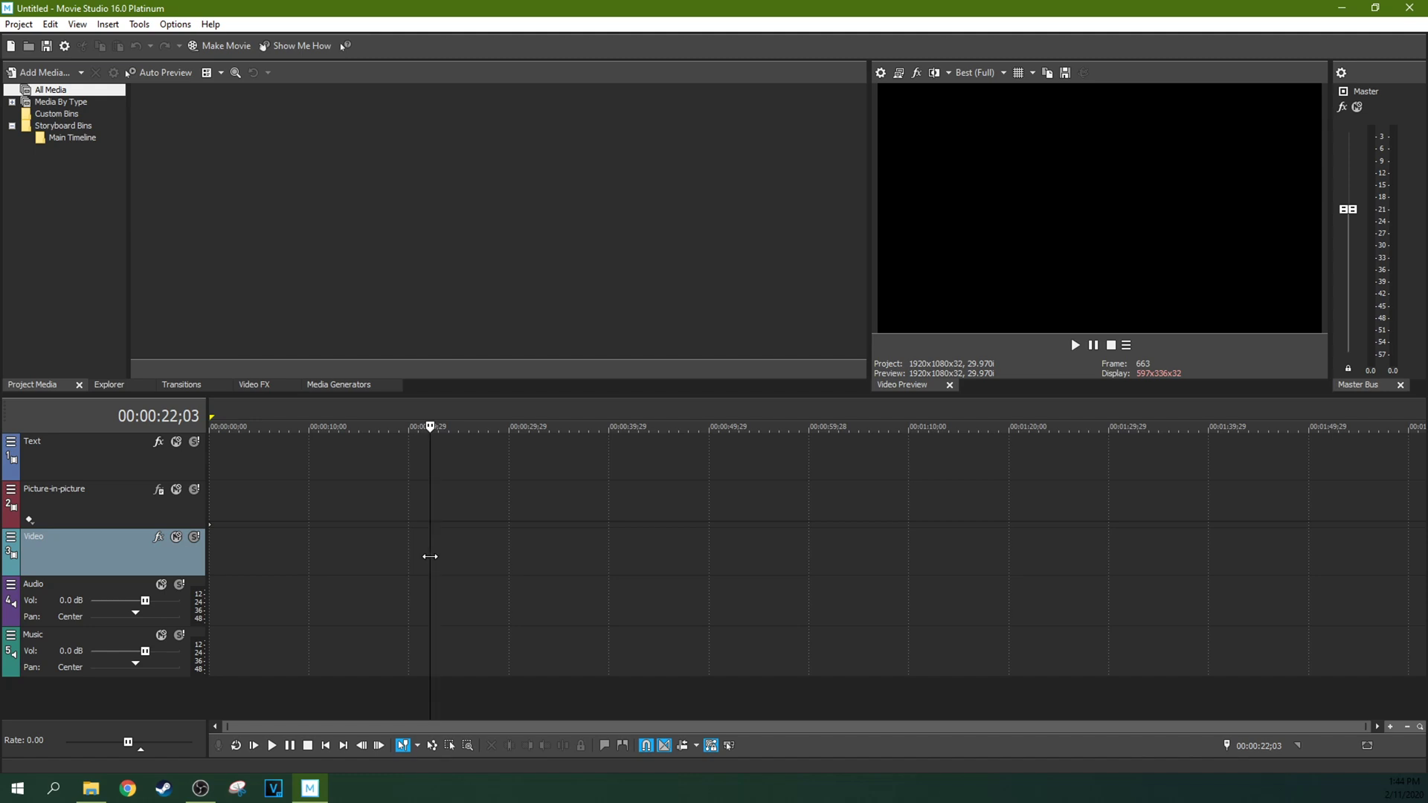
Select the Picture-in-picture track, show Media Generators, and drag a Titles & Text clip to the Video track start.
{"action": "left_click", "coordinate": [316, 563]}
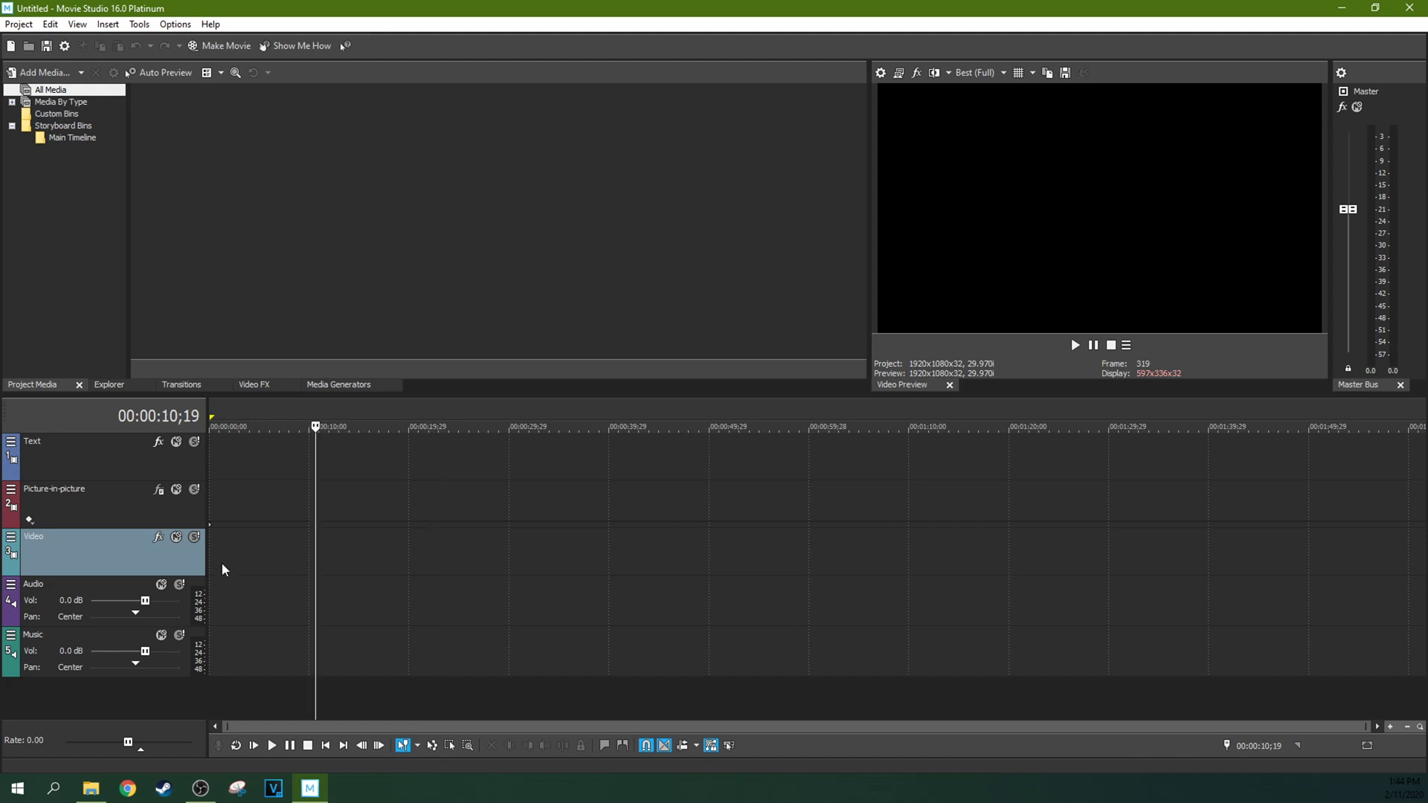
{"action": "left_click", "coordinate": [240, 493]}
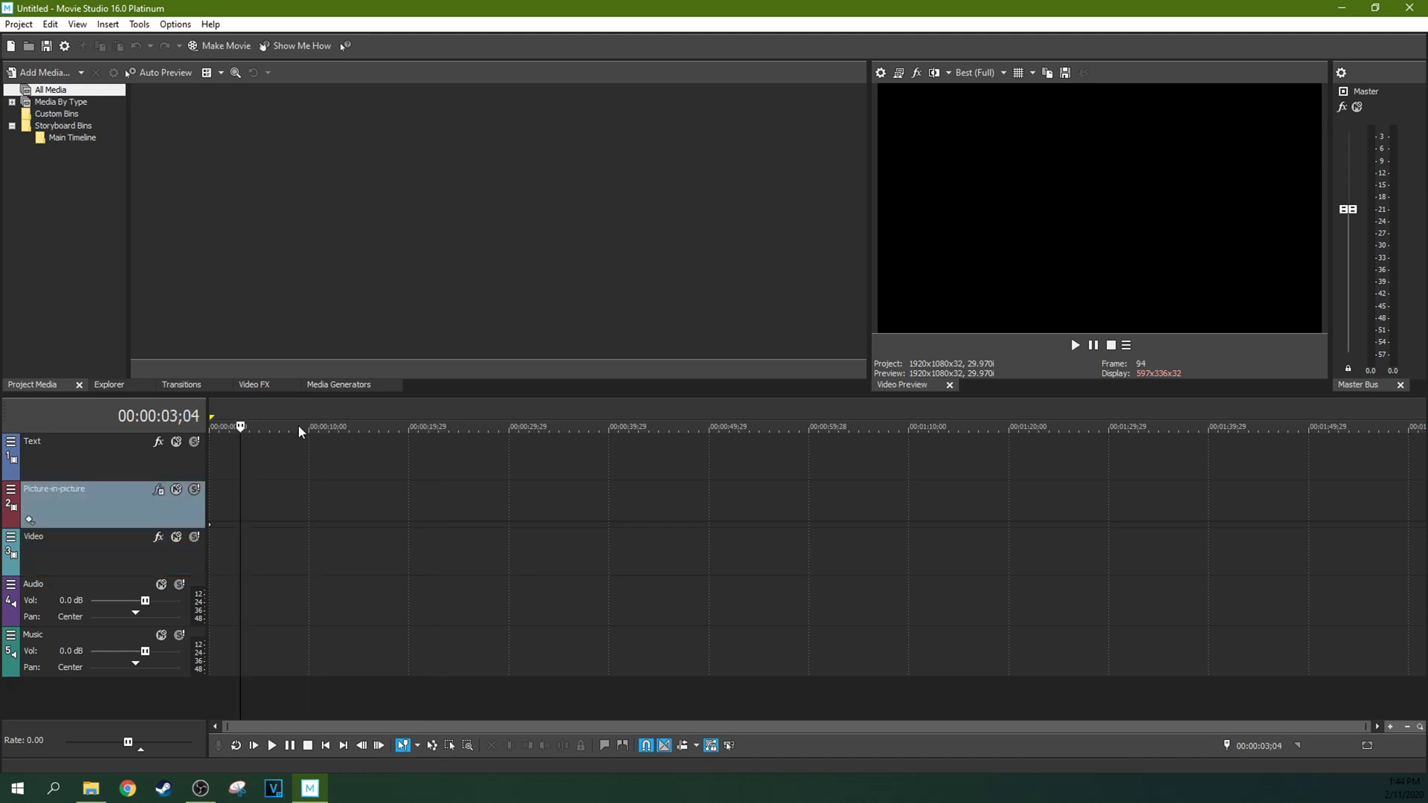
{"action": "left_click", "coordinate": [262, 387]}
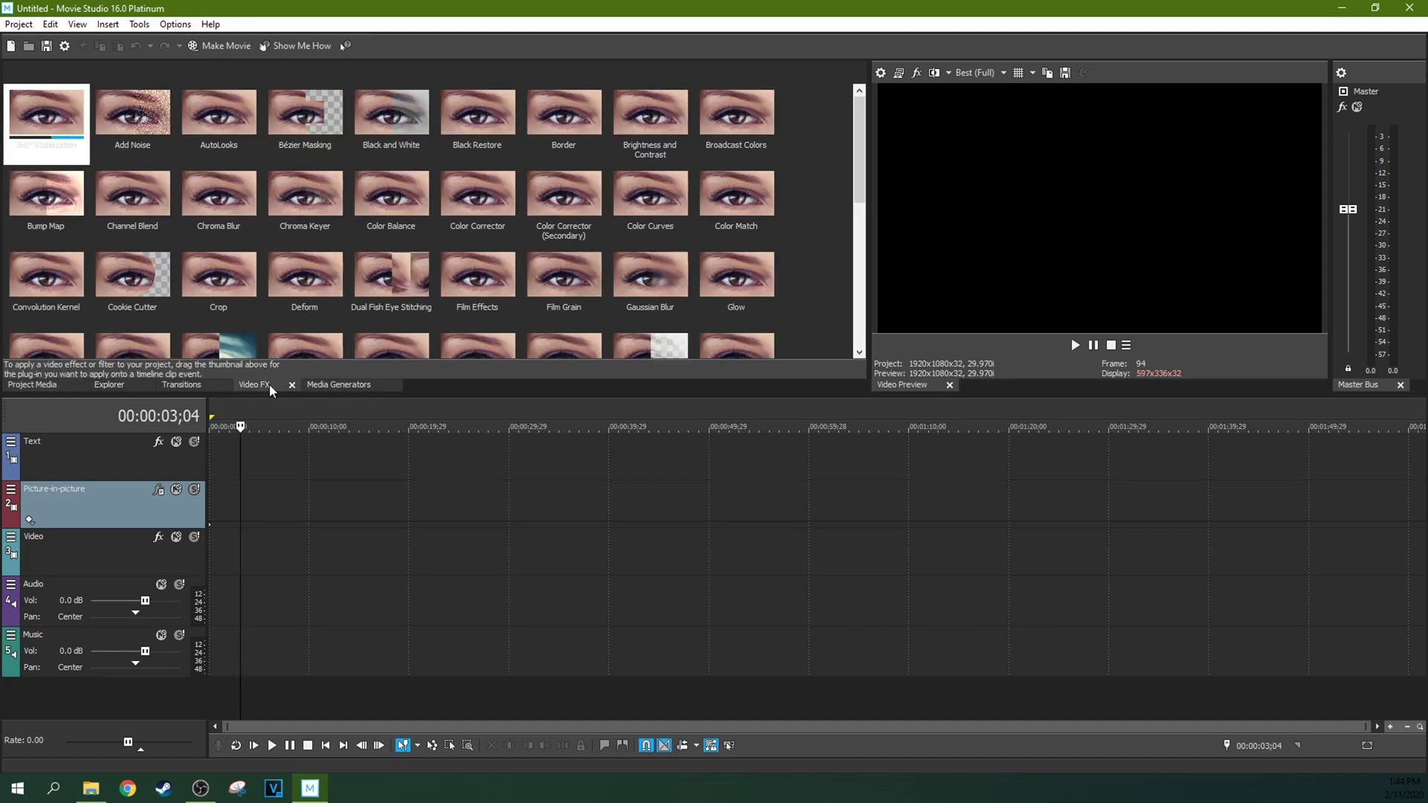
{"action": "left_click", "coordinate": [324, 382]}
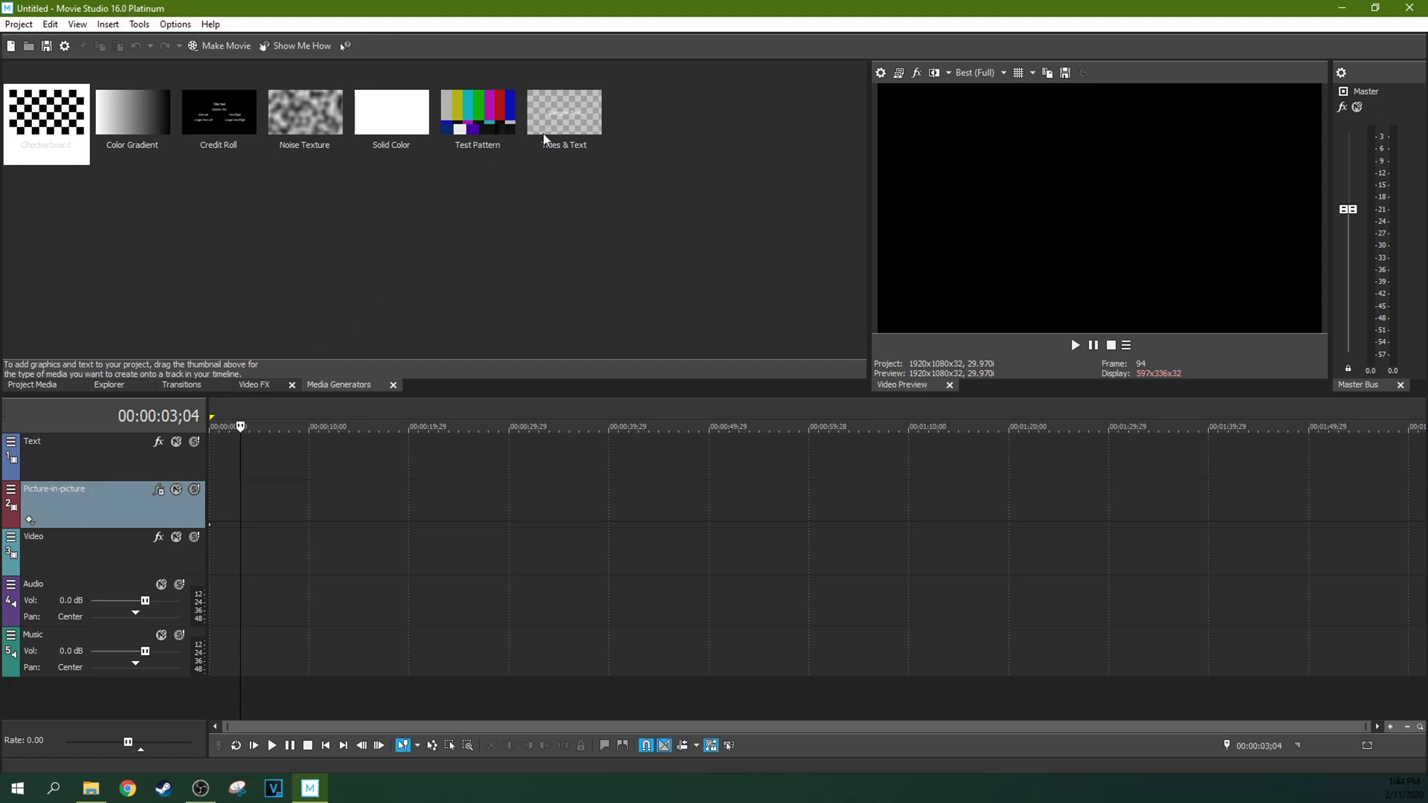
{"action": "left_click_drag", "start_coordinate": [543, 132], "coordinate": [312, 553]}
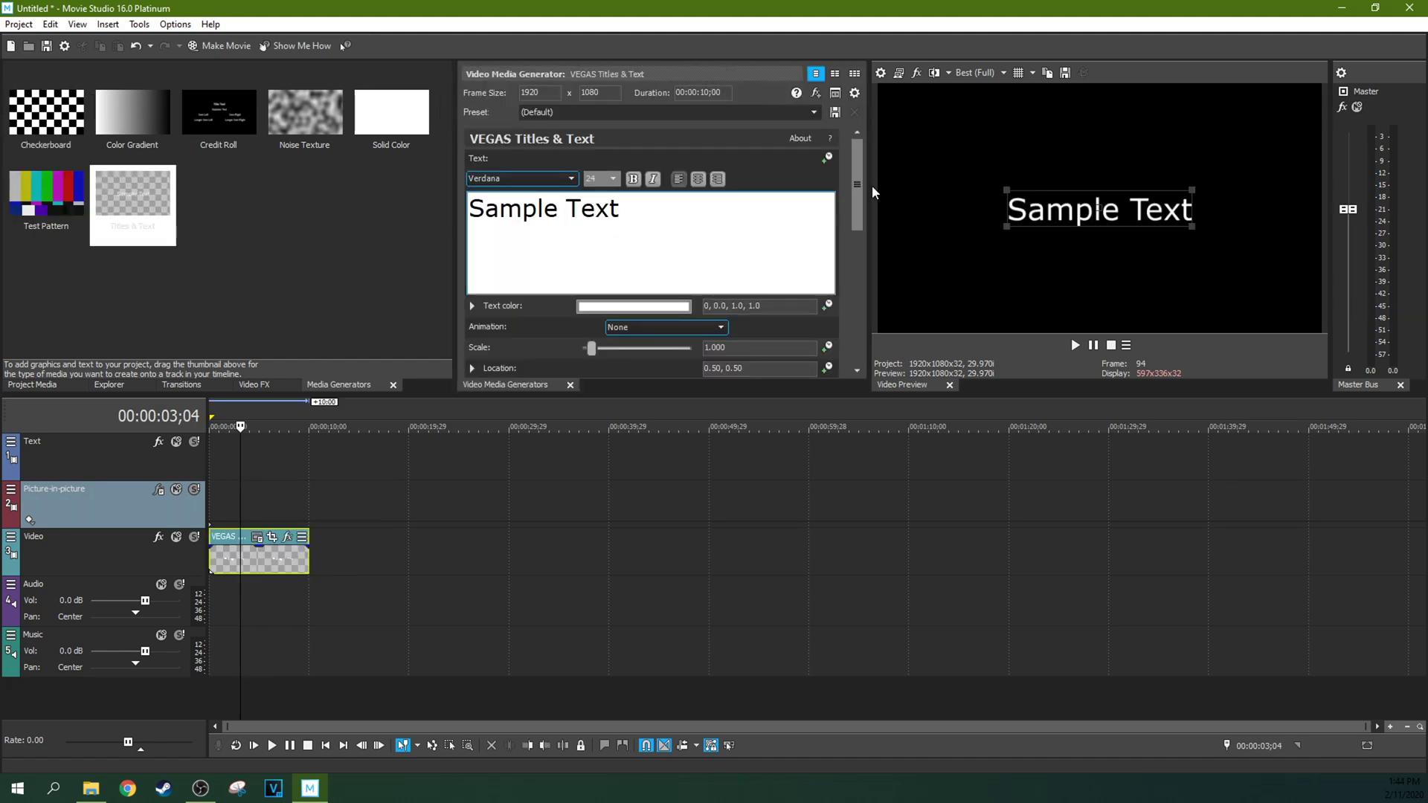
Set the whole Sample Text to the SimpleChalk font.
{"action": "scroll", "coordinate": [852, 224], "scroll_direction": "down", "scroll_amount": 3}
{"action": "scroll", "coordinate": [843, 297], "scroll_direction": "up", "scroll_amount": 3}
{"action": "left_click", "coordinate": [571, 179]}
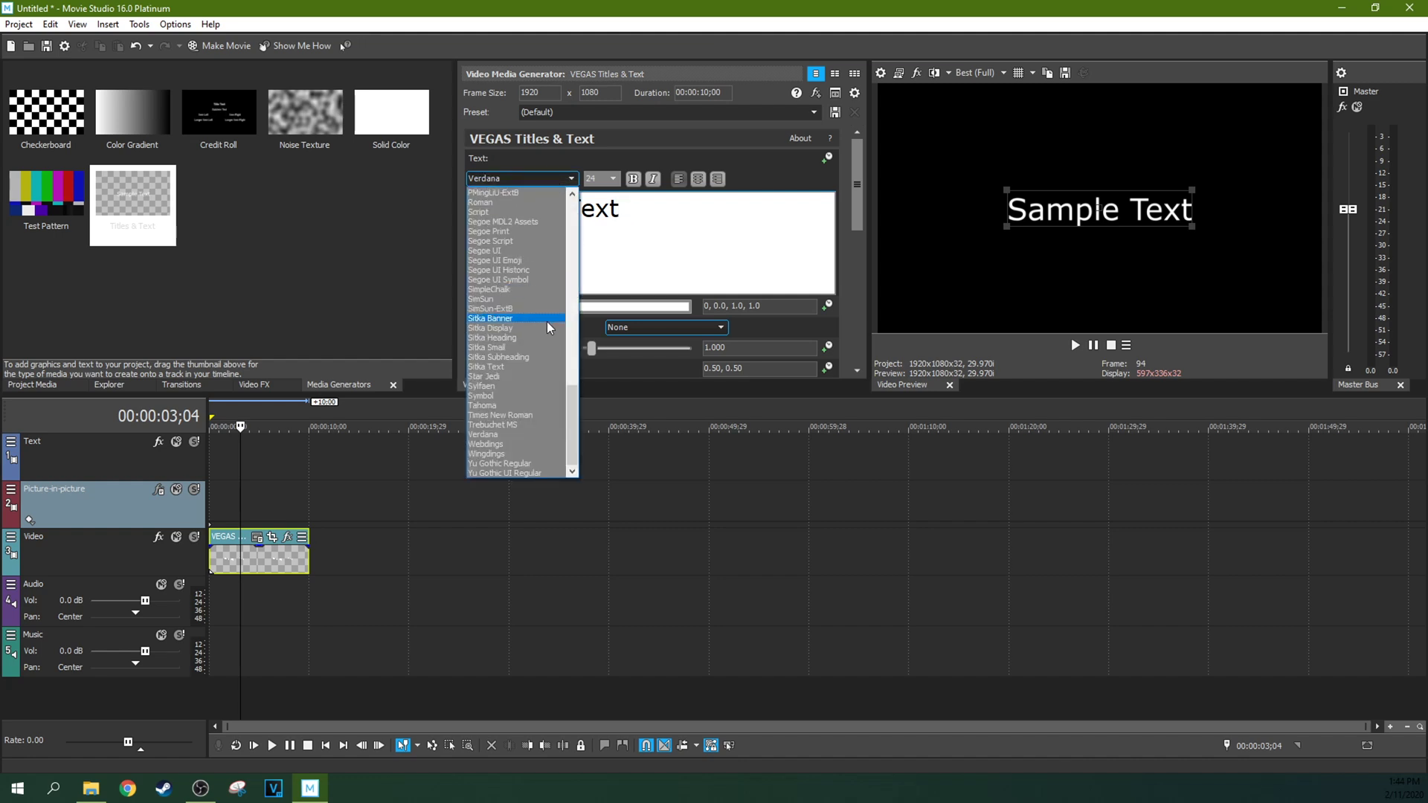
{"action": "left_click", "coordinate": [672, 236]}
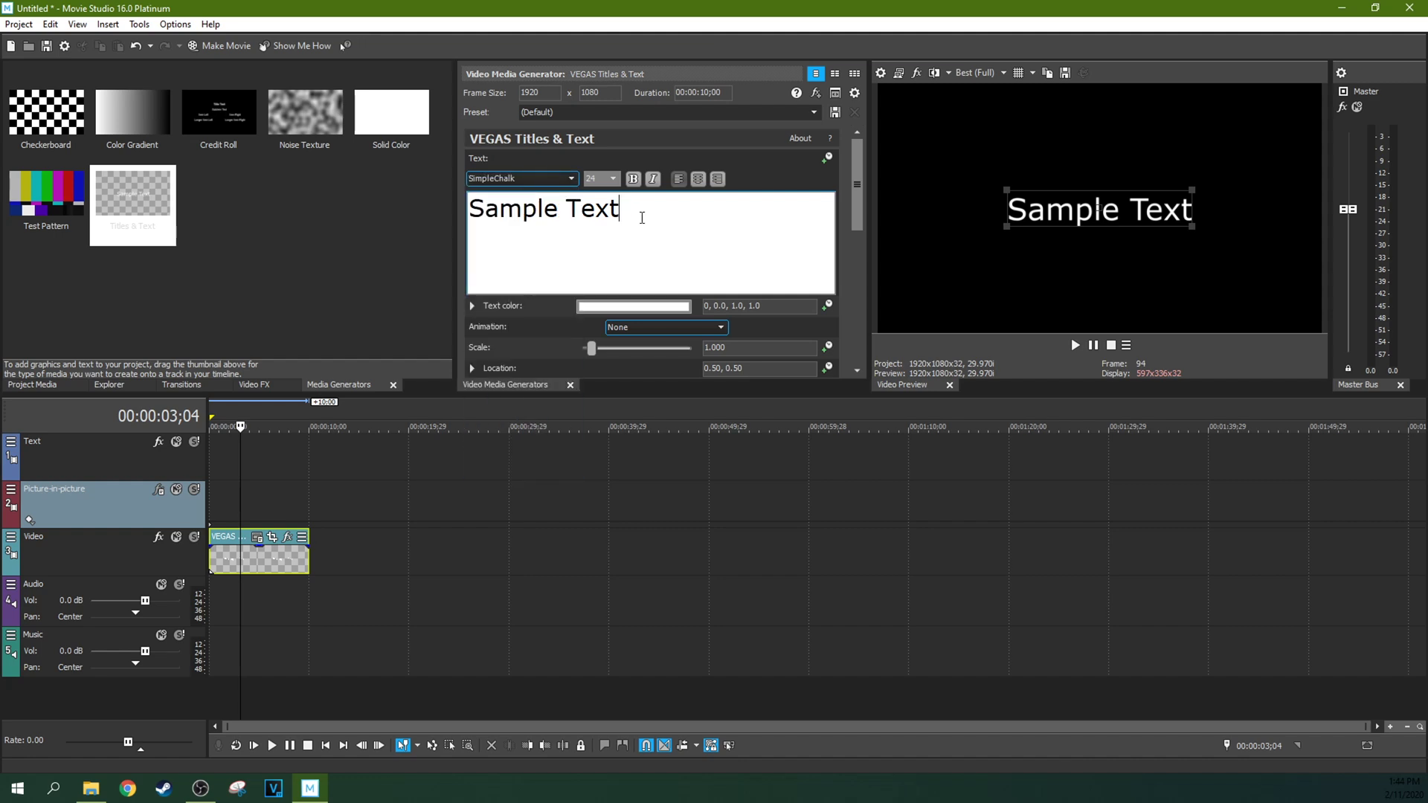
{"action": "left_click_drag", "start_coordinate": [643, 217], "coordinate": [453, 221]}
{"action": "left_click", "coordinate": [570, 178]}
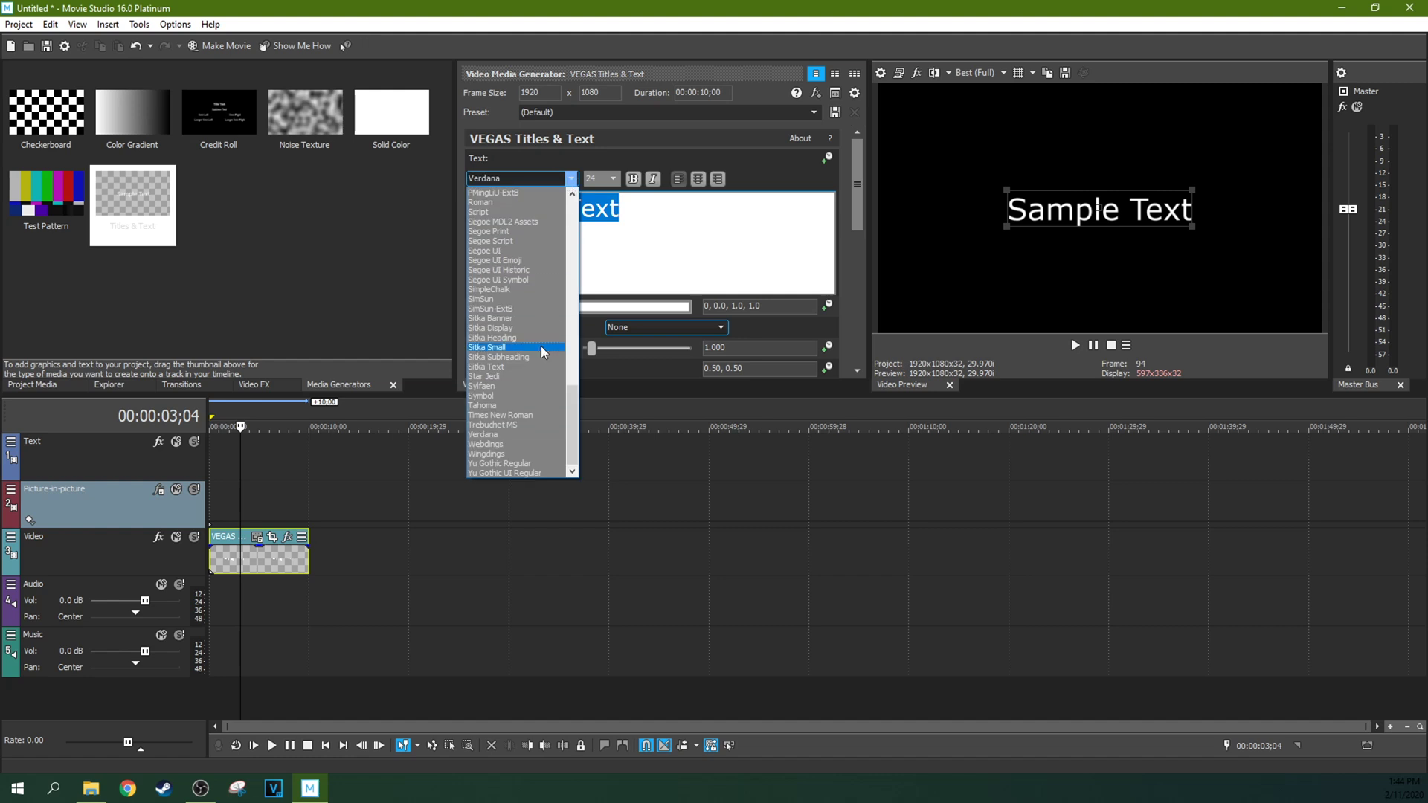
{"action": "left_click", "coordinate": [525, 288]}
{"action": "left_click", "coordinate": [591, 240]}
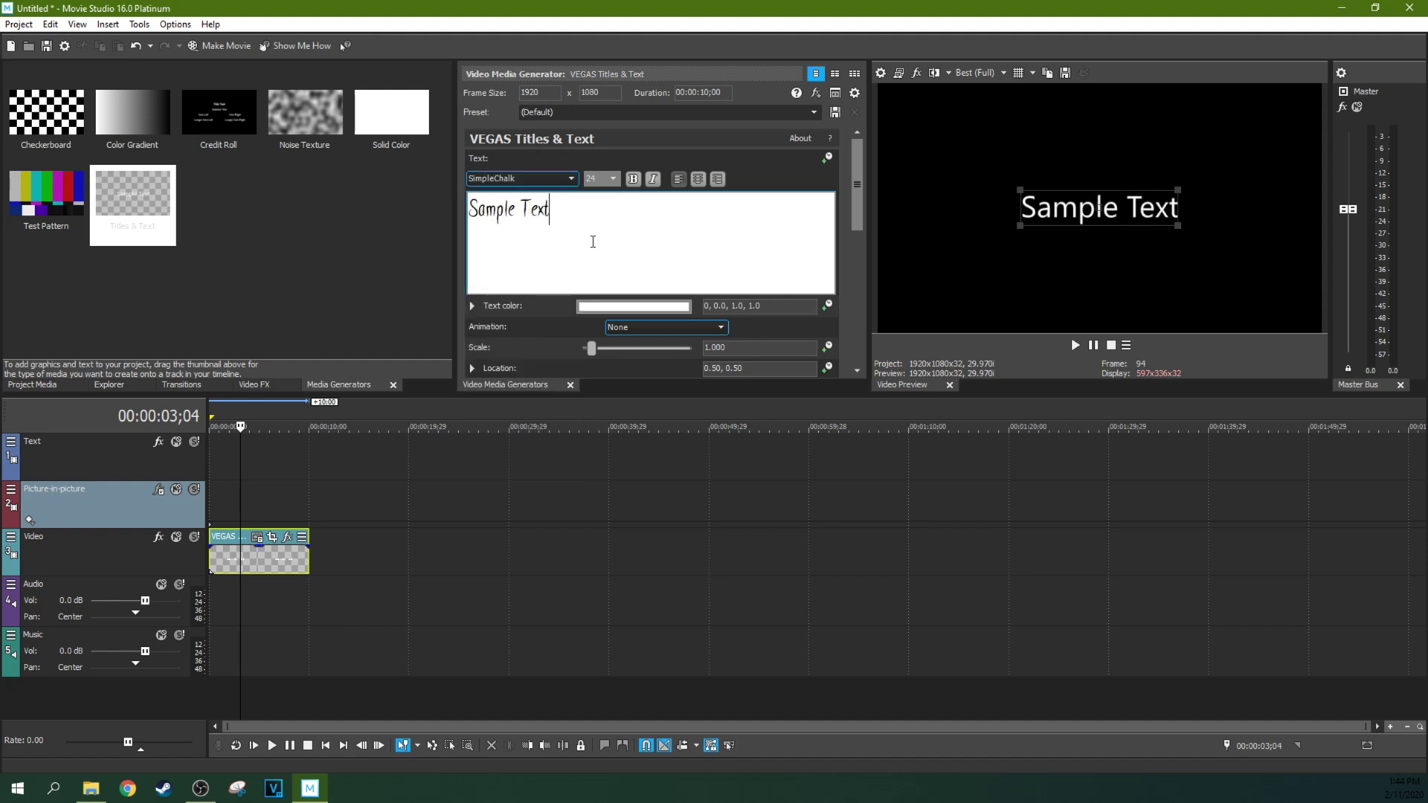
Scrub the playhead through the title clip and select all of the Sample Text.
{"action": "left_click", "coordinate": [281, 514]}
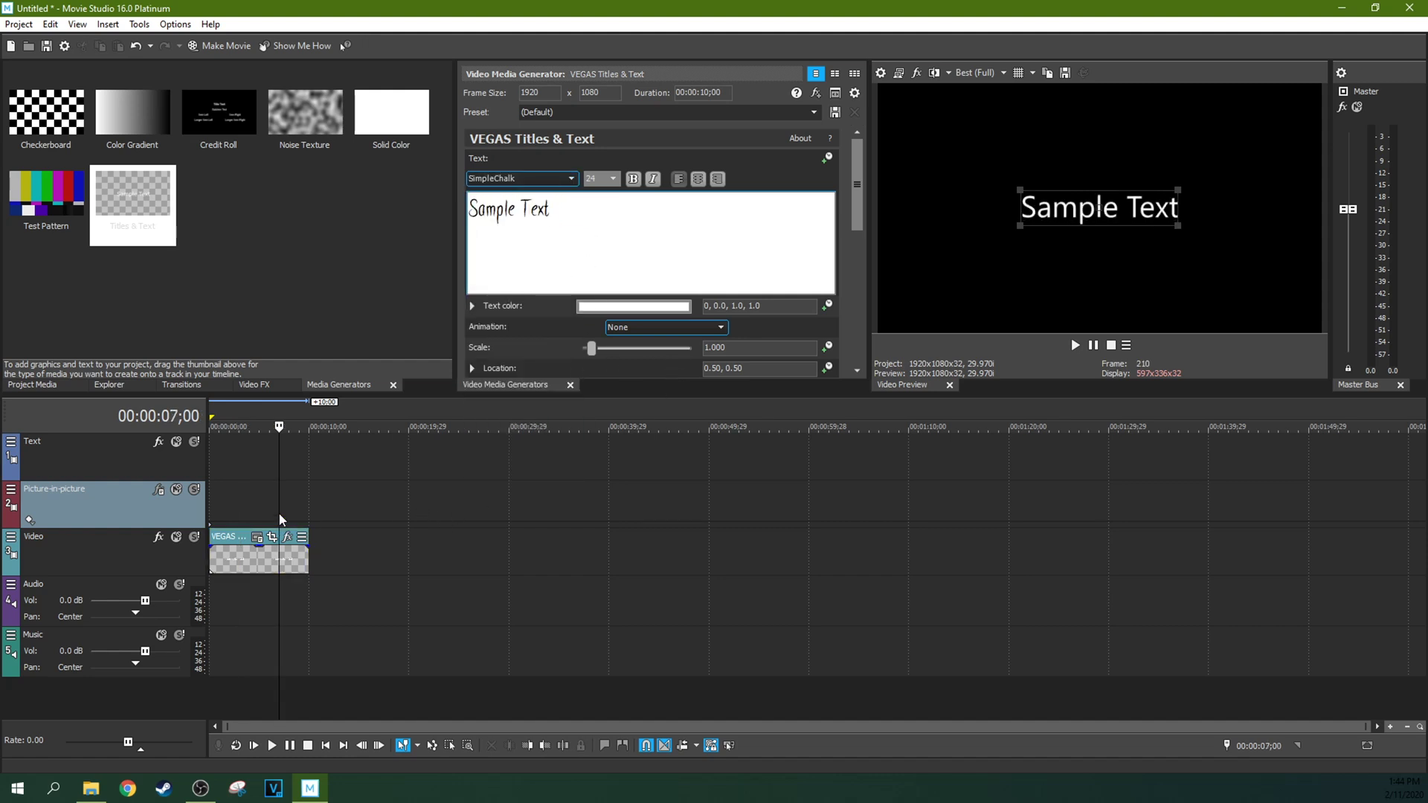
{"action": "left_click", "coordinate": [237, 505]}
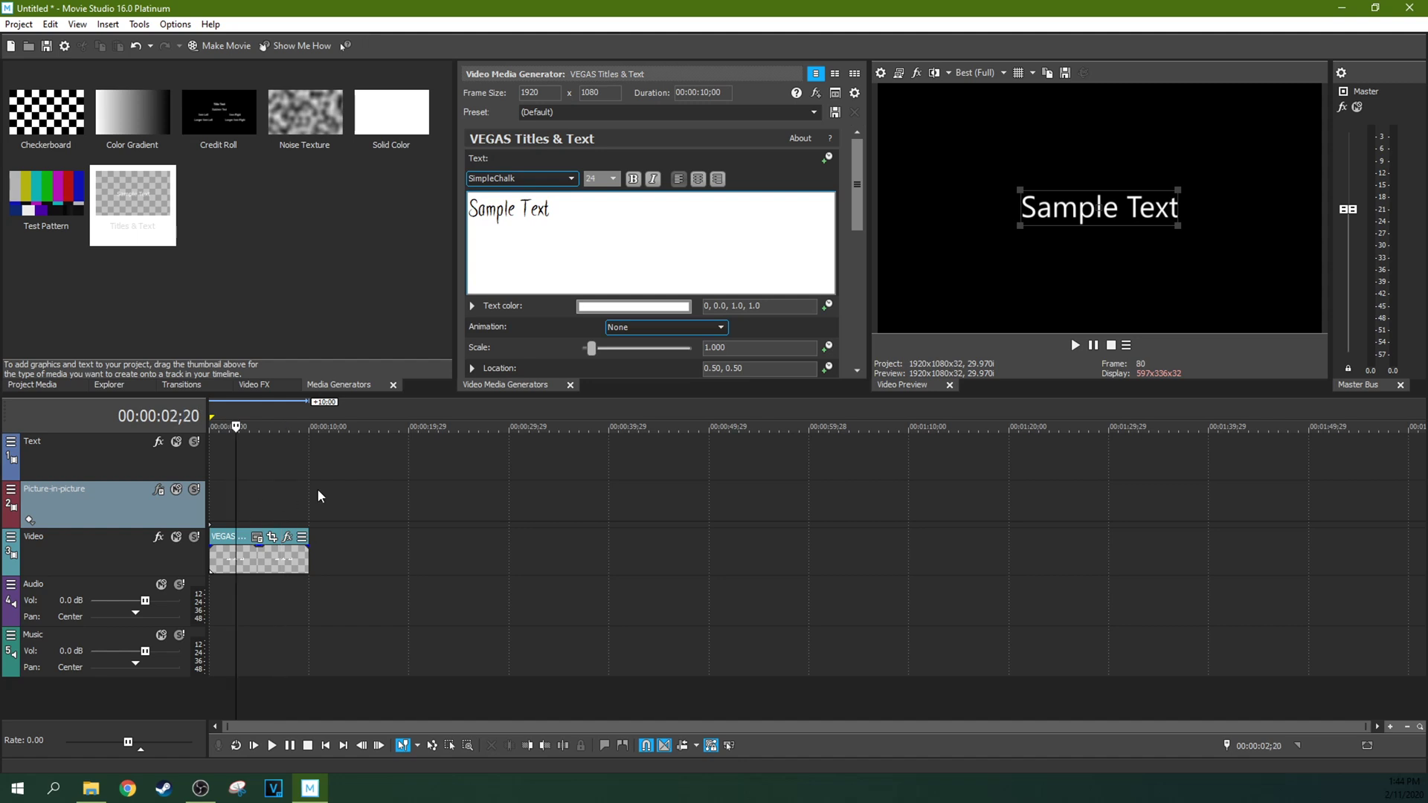
{"action": "left_click", "coordinate": [230, 492]}
{"action": "left_click", "coordinate": [552, 208]}
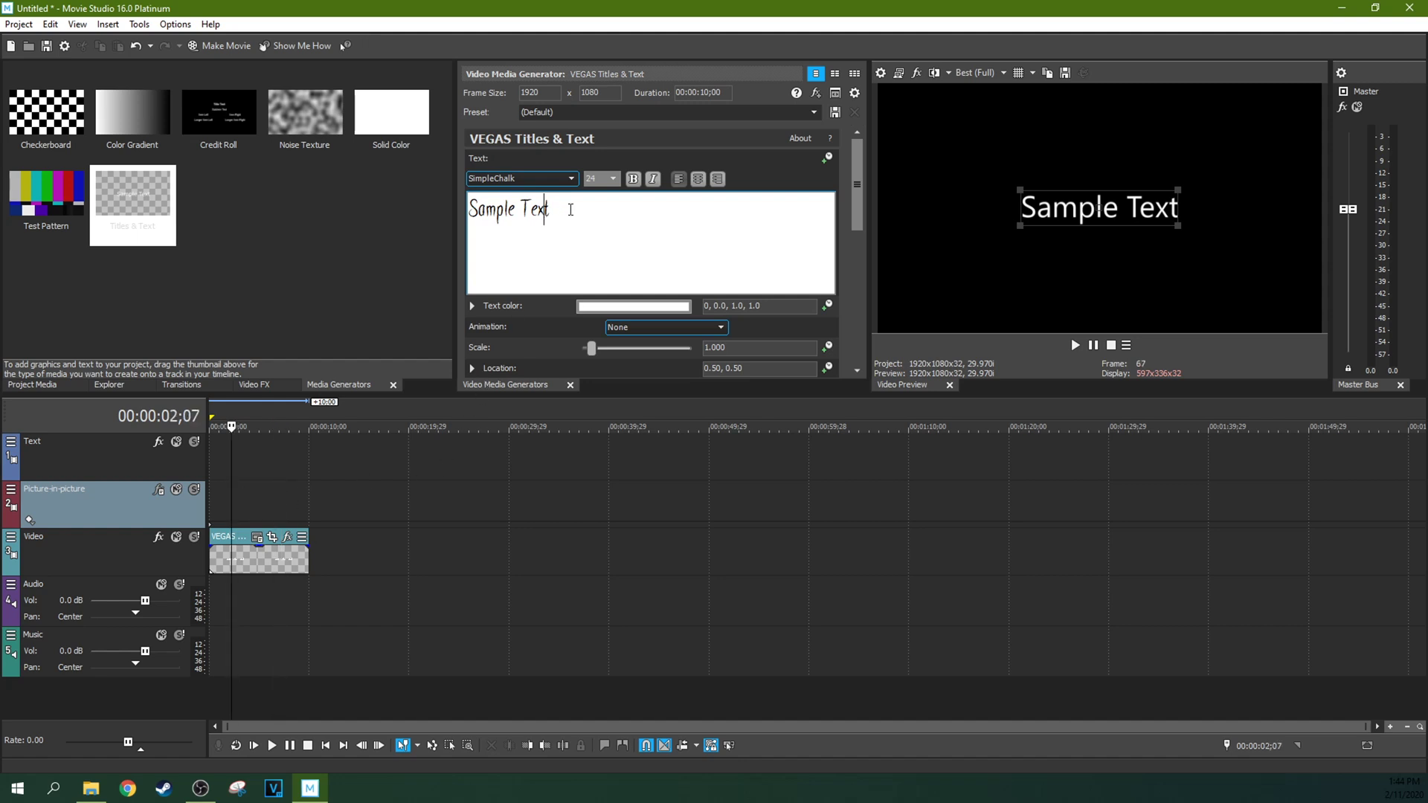
{"action": "key", "text": "ctrl+a"}
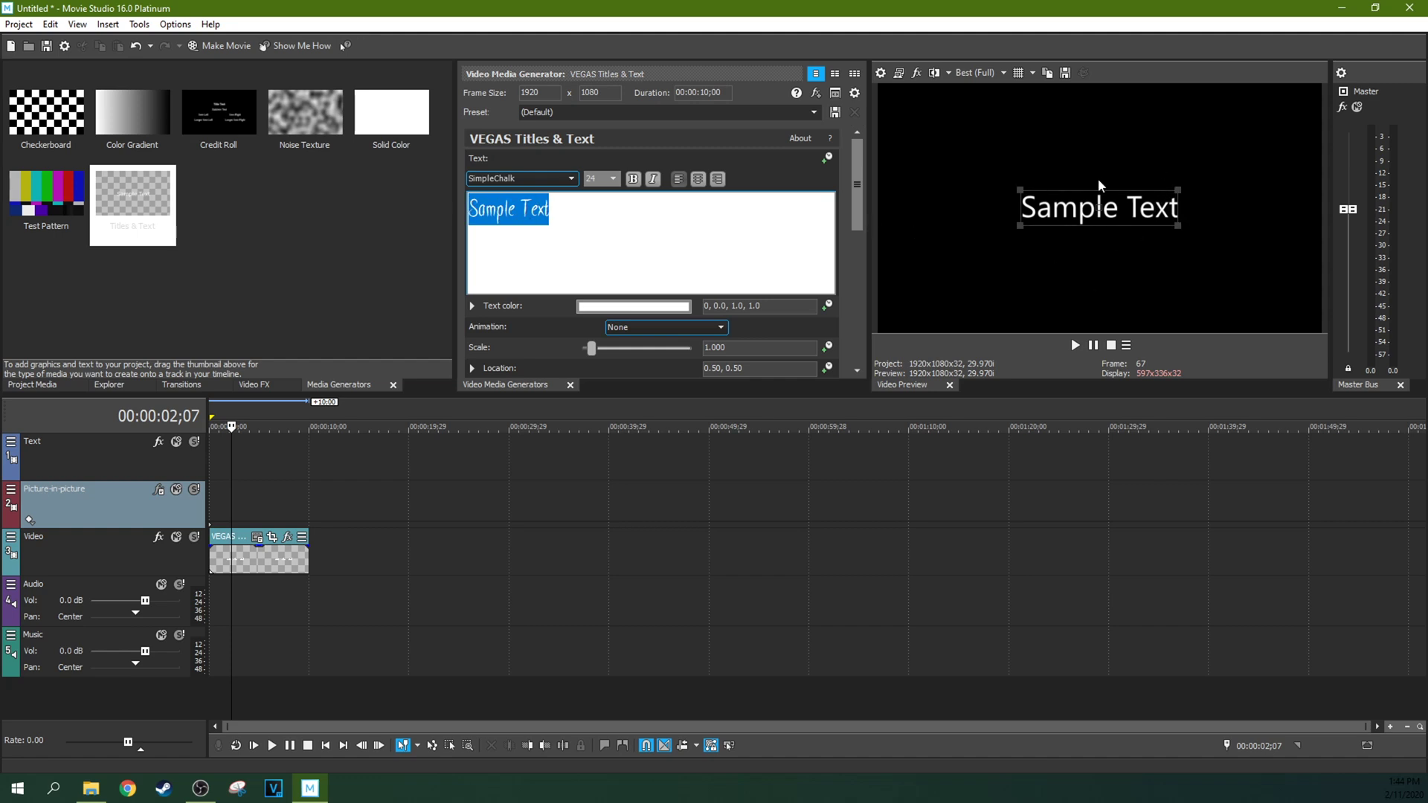
{"action": "left_click", "coordinate": [256, 503]}
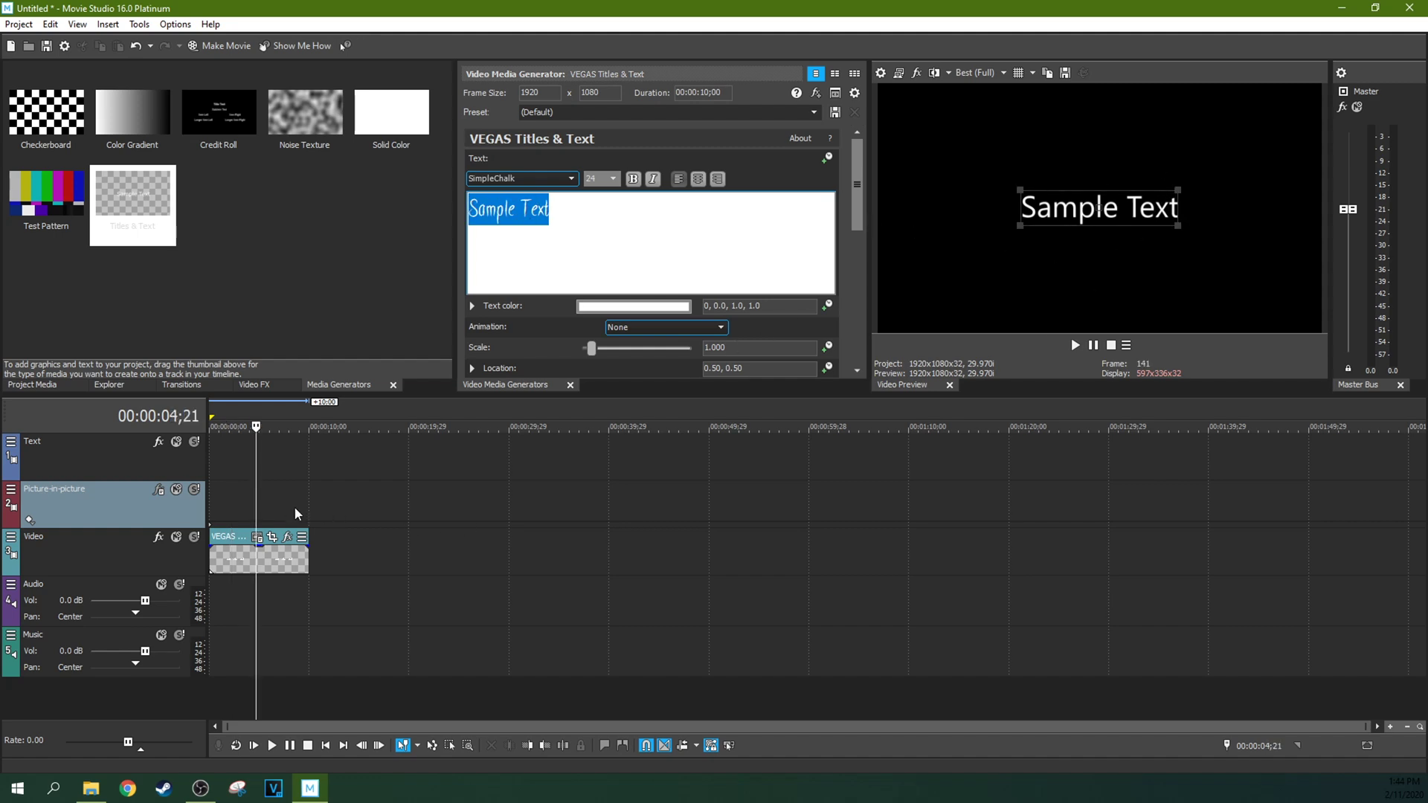
{"action": "left_click", "coordinate": [295, 505]}
{"action": "left_click", "coordinate": [237, 502]}
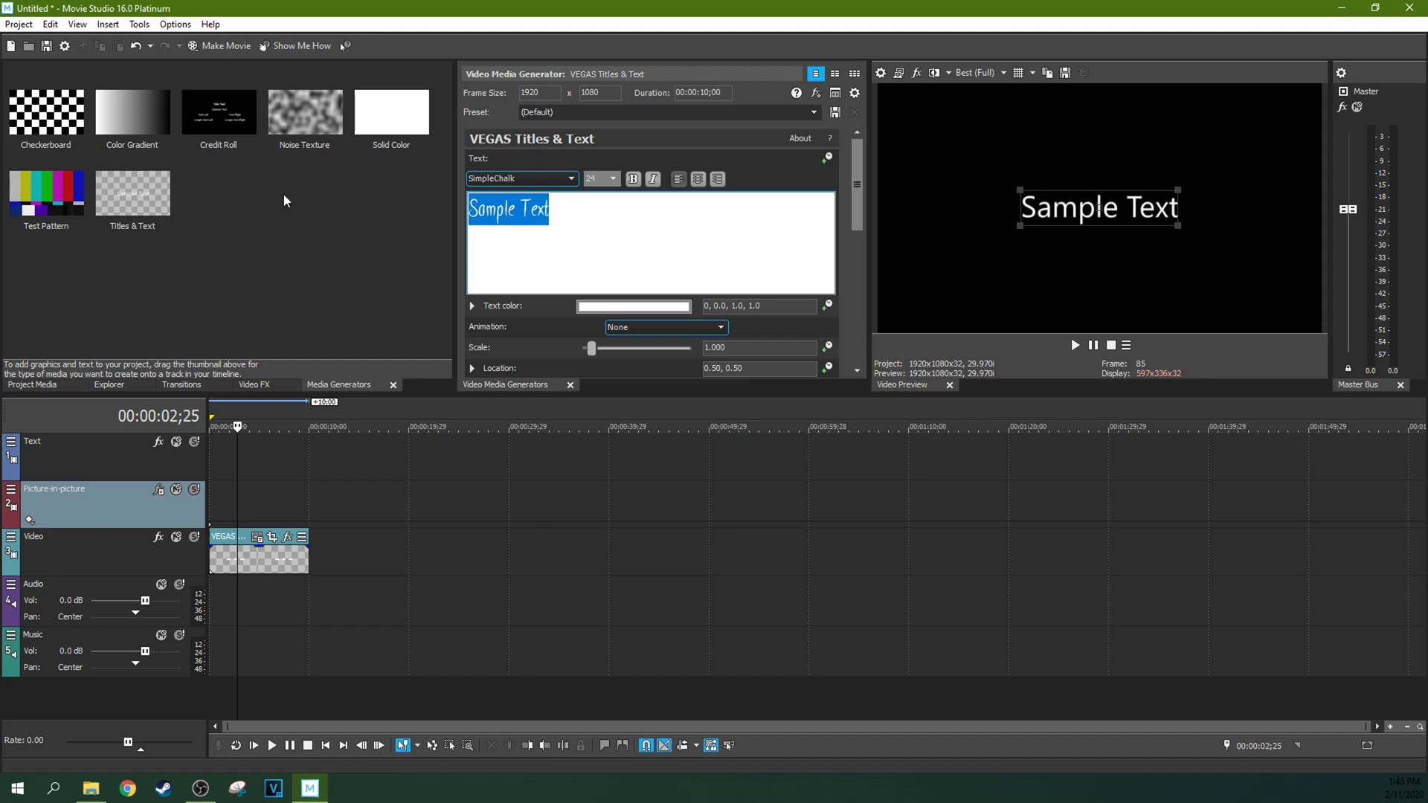
{"action": "left_click", "coordinate": [178, 25]}
Set Expose Legacy Titler to TRUE in Preferences > Internal and accept the restart notice.
{"action": "left_click", "coordinate": [174, 387]}
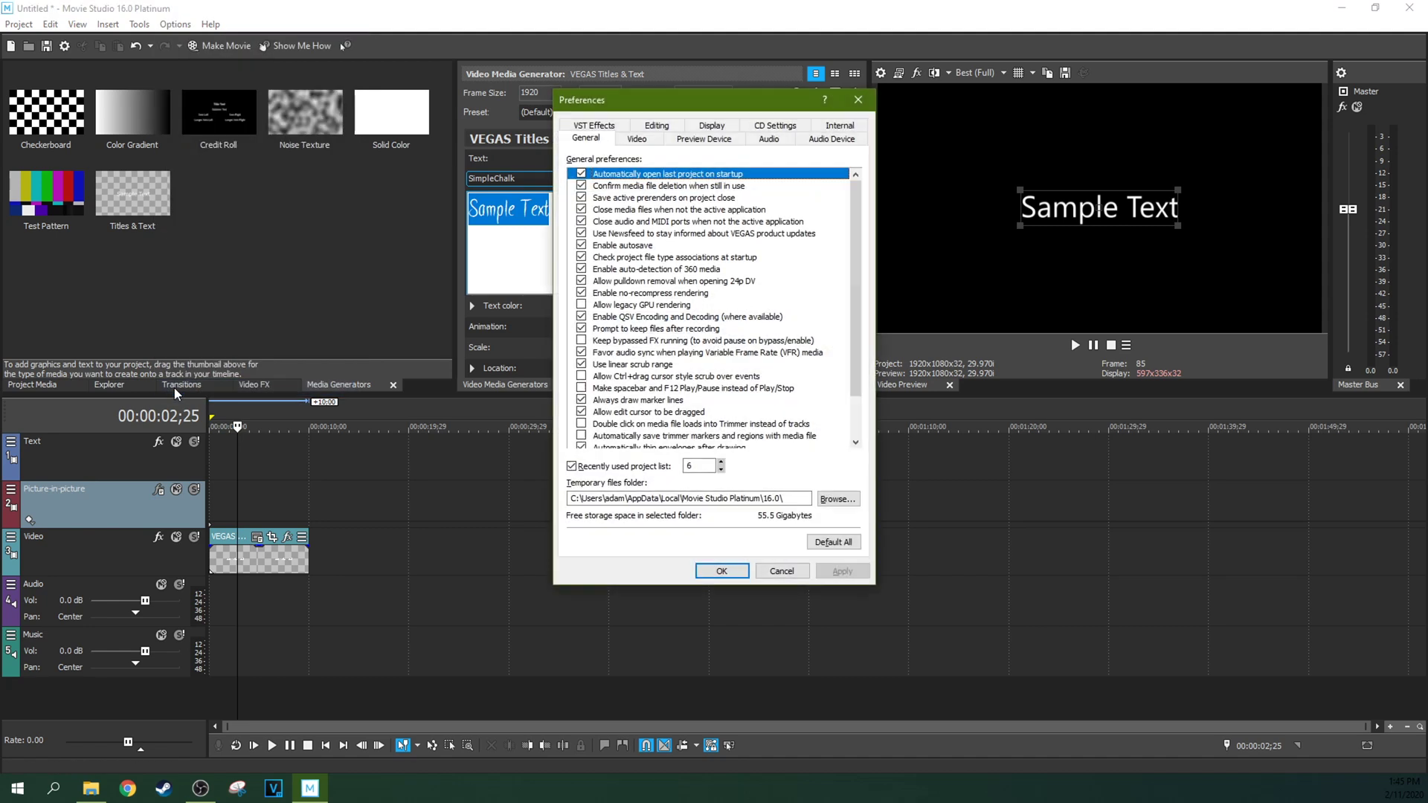
{"action": "left_click_drag", "start_coordinate": [745, 108], "coordinate": [756, 223]}
{"action": "left_click", "coordinate": [760, 154]}
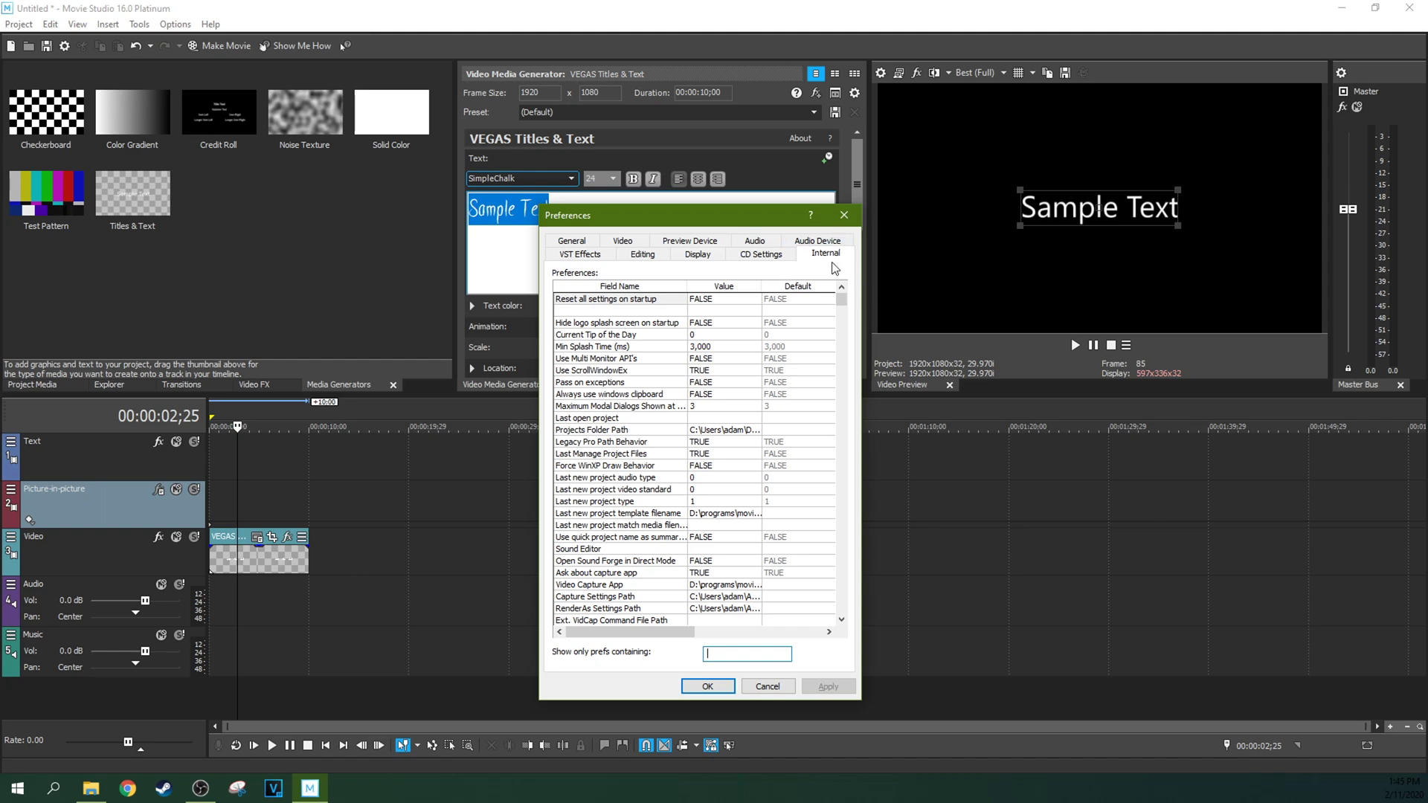
{"action": "left_click_drag", "start_coordinate": [842, 300], "coordinate": [848, 632]}
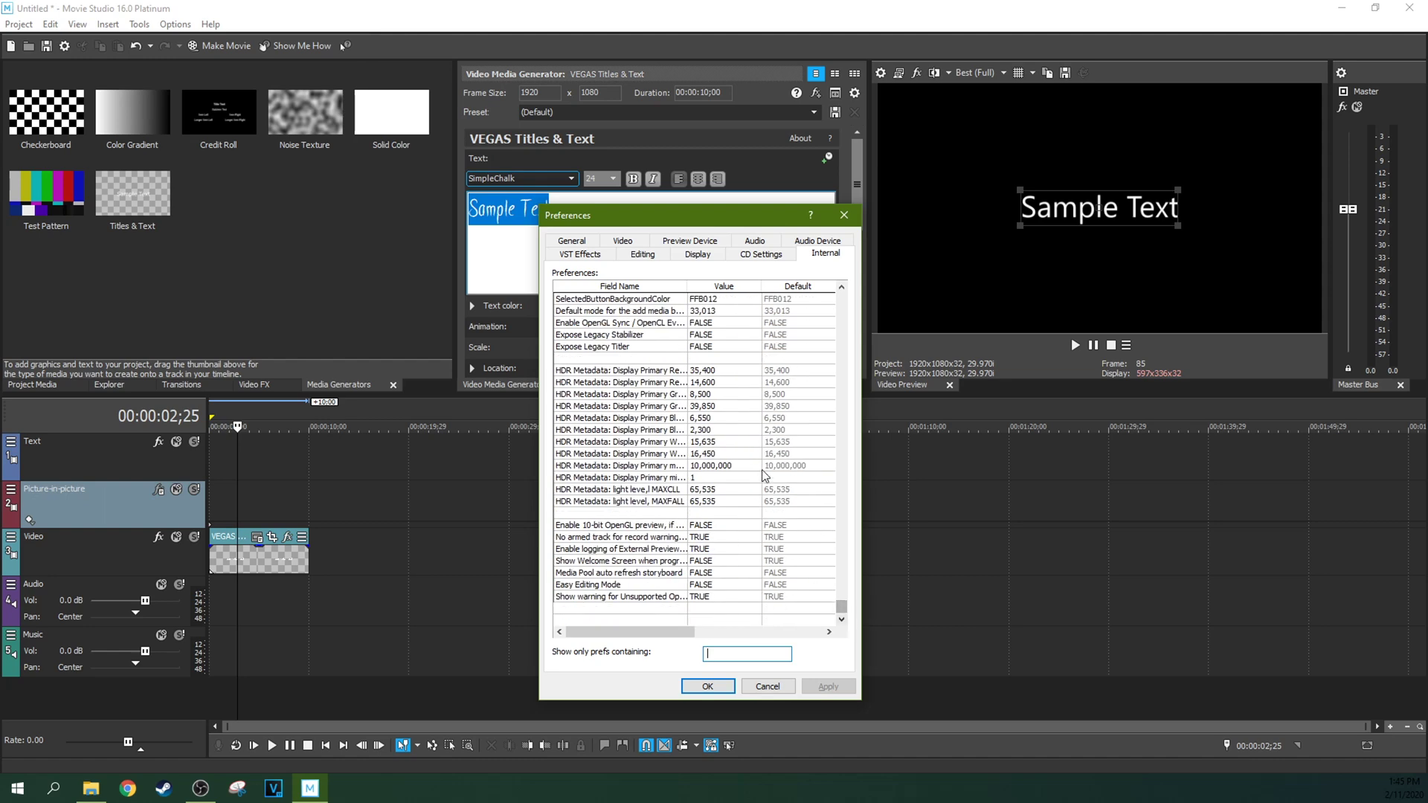
{"action": "double_click", "coordinate": [696, 347]}
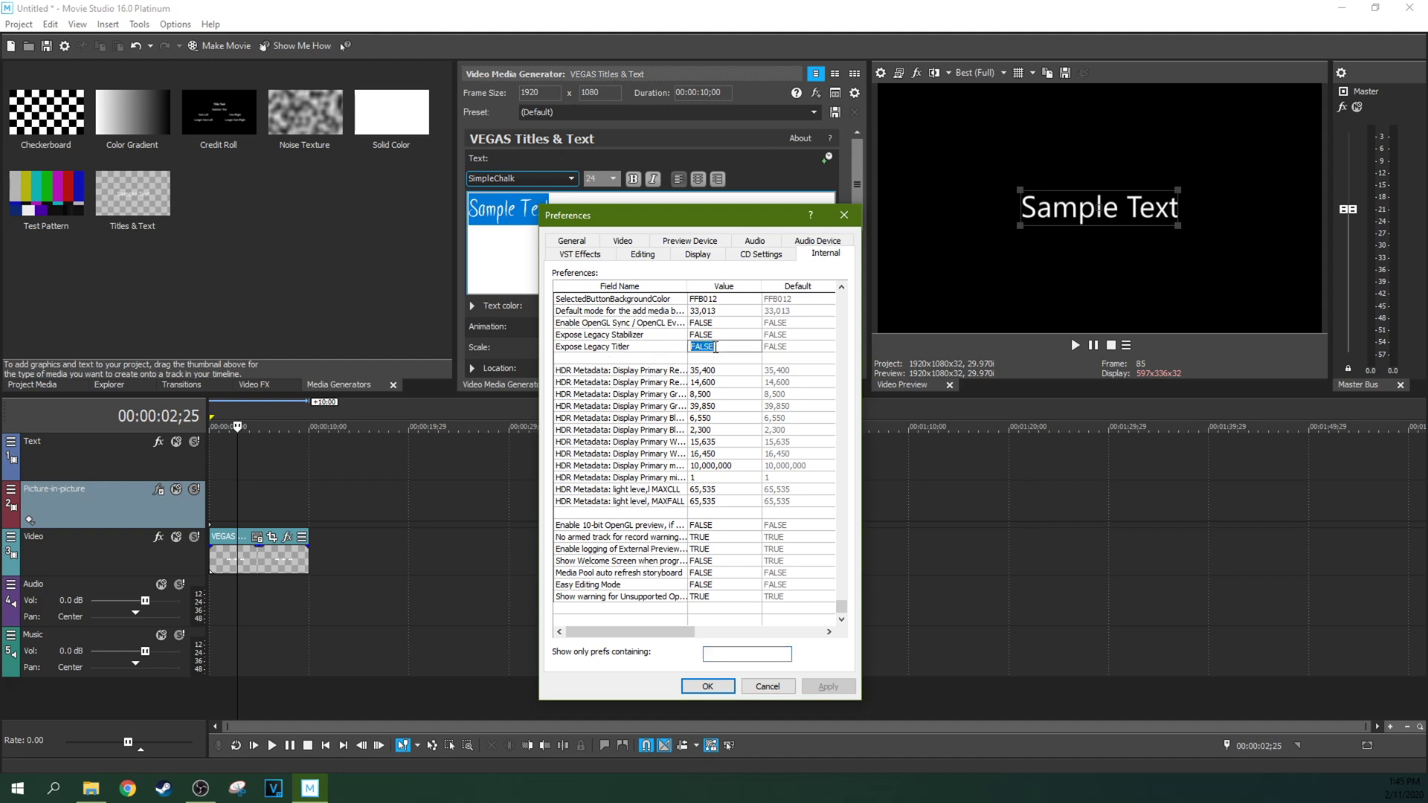
{"action": "type", "text": "TURE"}
{"action": "type", "text": "RUE"}
{"action": "left_click", "coordinate": [693, 689]}
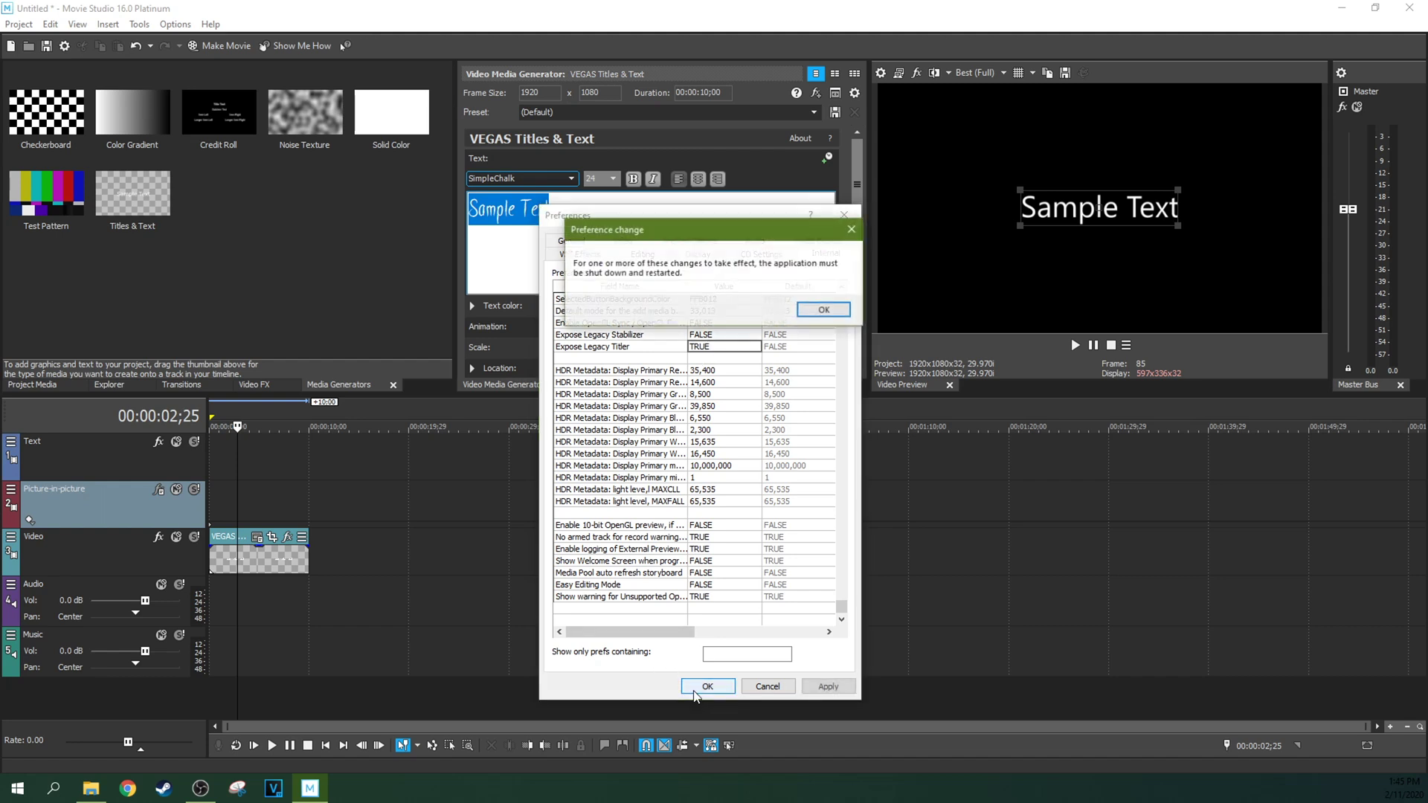
{"action": "left_click", "coordinate": [824, 310]}
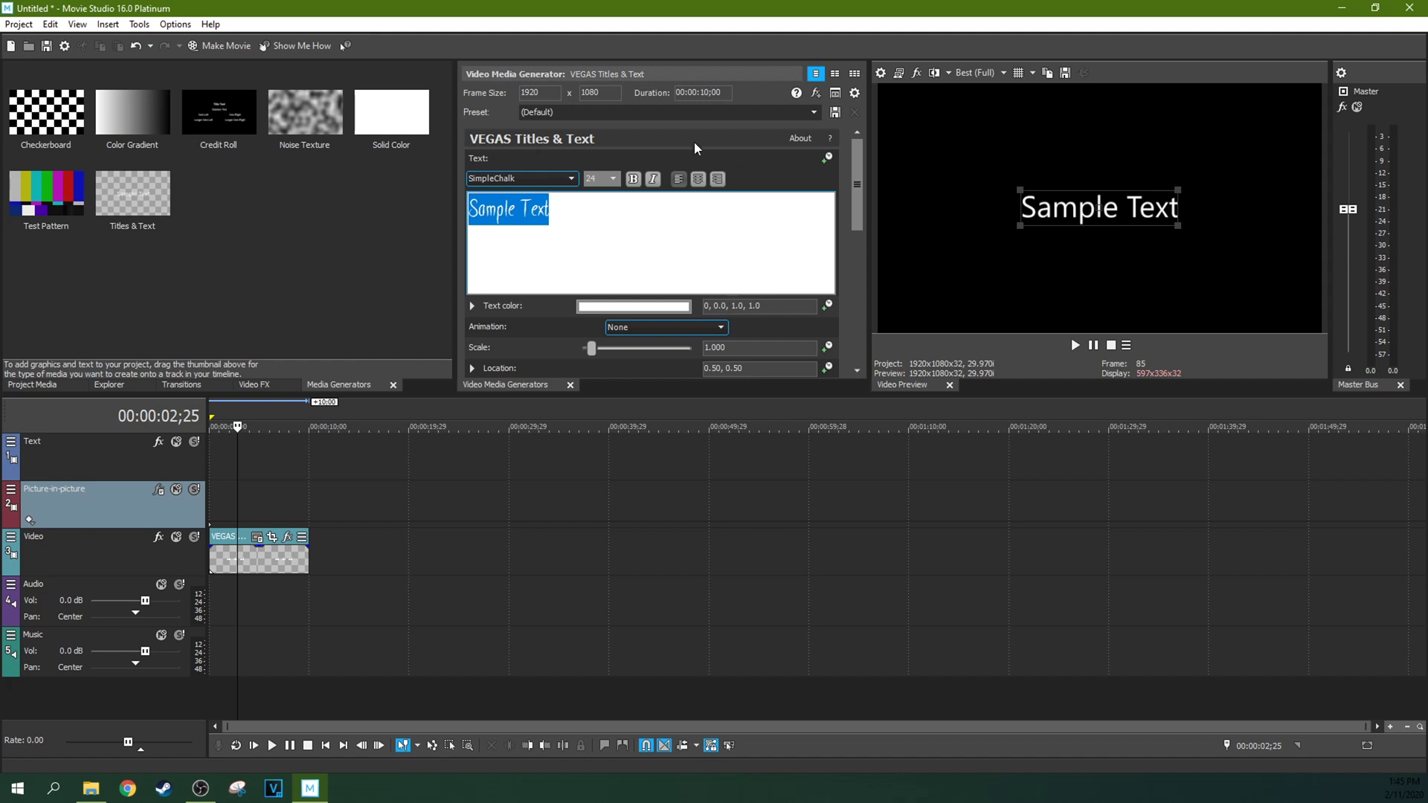
Close Movie Studio without saving the project changes.
{"action": "left_click", "coordinate": [1409, 9]}
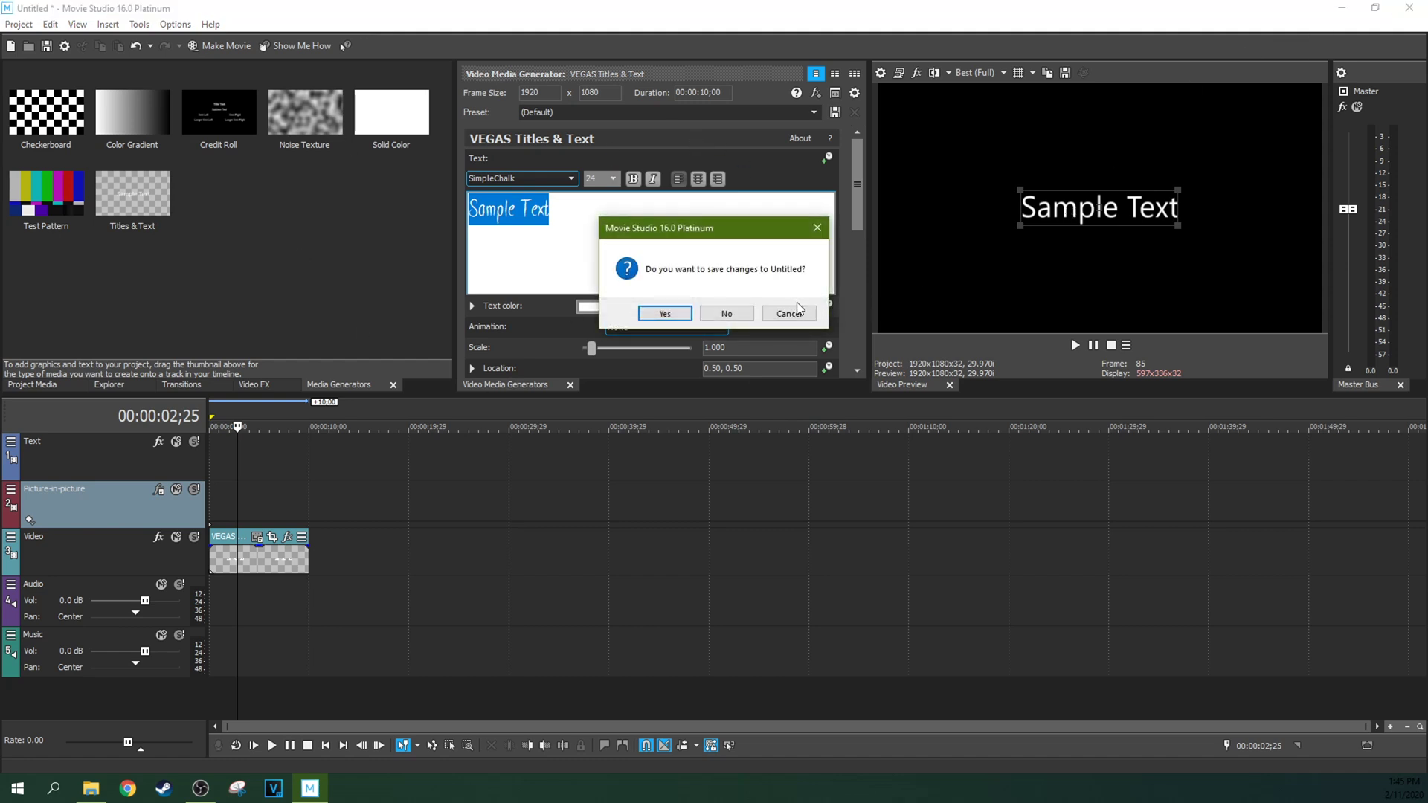
{"action": "left_click", "coordinate": [727, 313]}
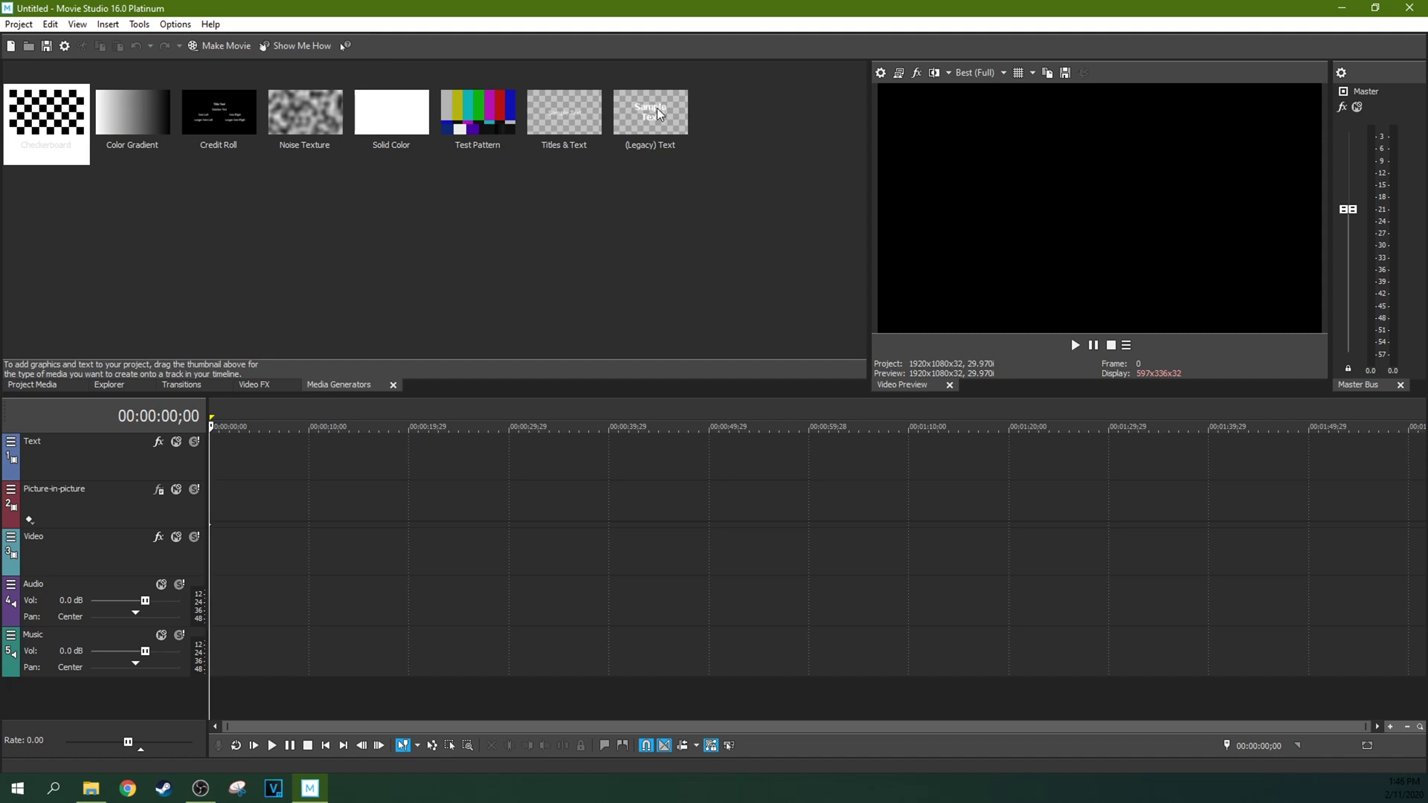
Place a (Legacy) Text clip on the Video track and set its text to Simple Chalk.
{"action": "left_click_drag", "start_coordinate": [658, 113], "coordinate": [238, 551]}
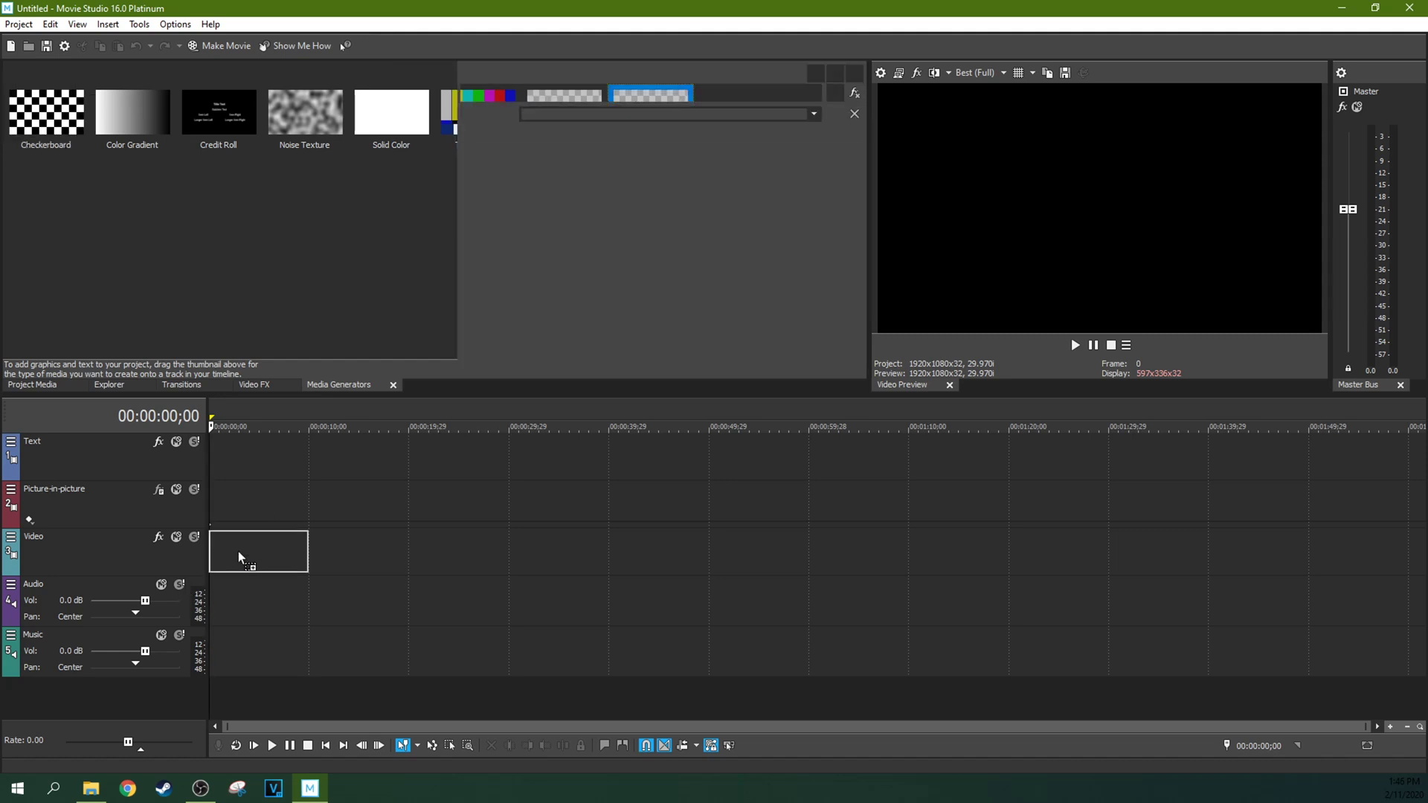
{"action": "left_click_drag", "start_coordinate": [568, 238], "coordinate": [776, 296]}
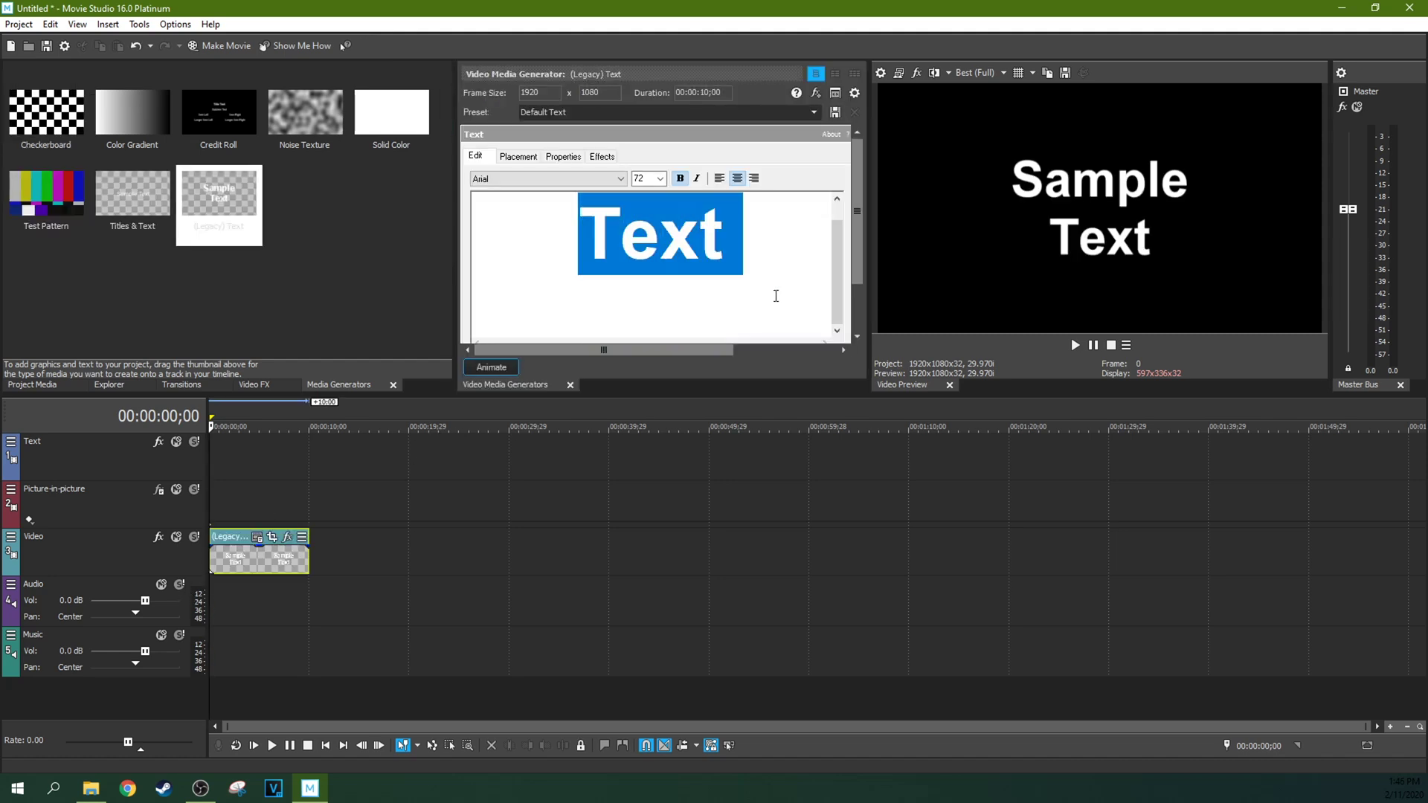
{"action": "left_click", "coordinate": [621, 178]}
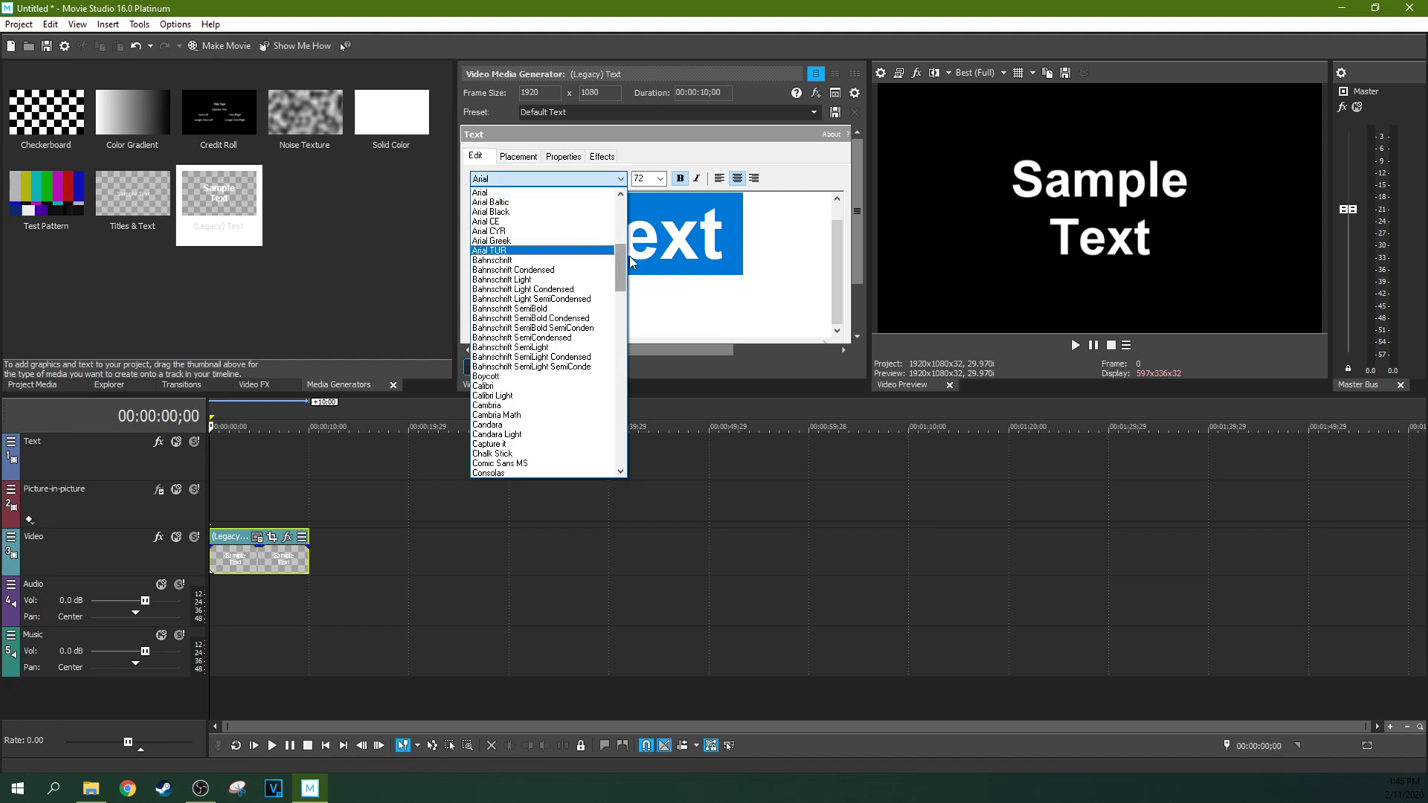
{"action": "left_click_drag", "start_coordinate": [625, 257], "coordinate": [618, 449]}
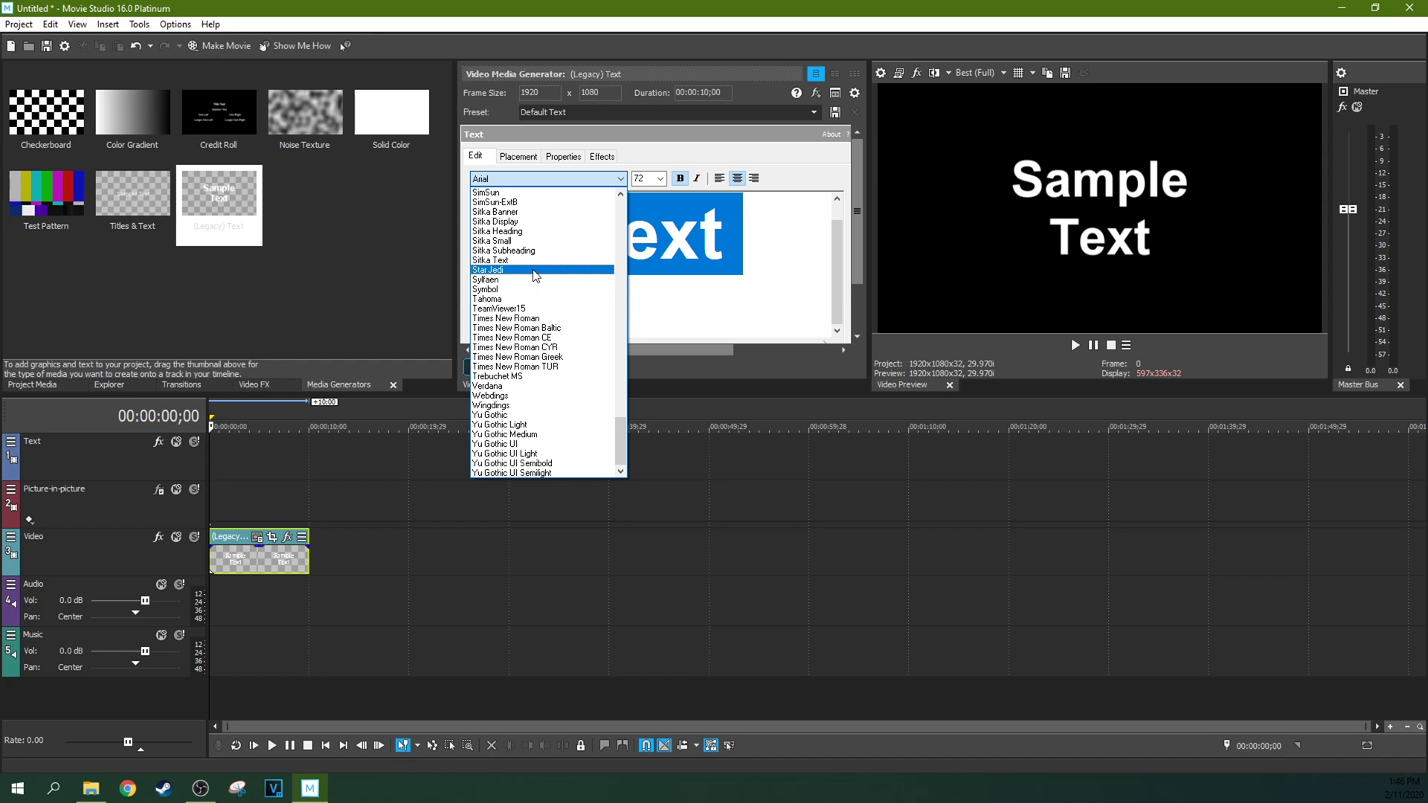
{"action": "scroll", "coordinate": [538, 235], "scroll_direction": "up", "scroll_amount": 4}
{"action": "left_click", "coordinate": [532, 237]}
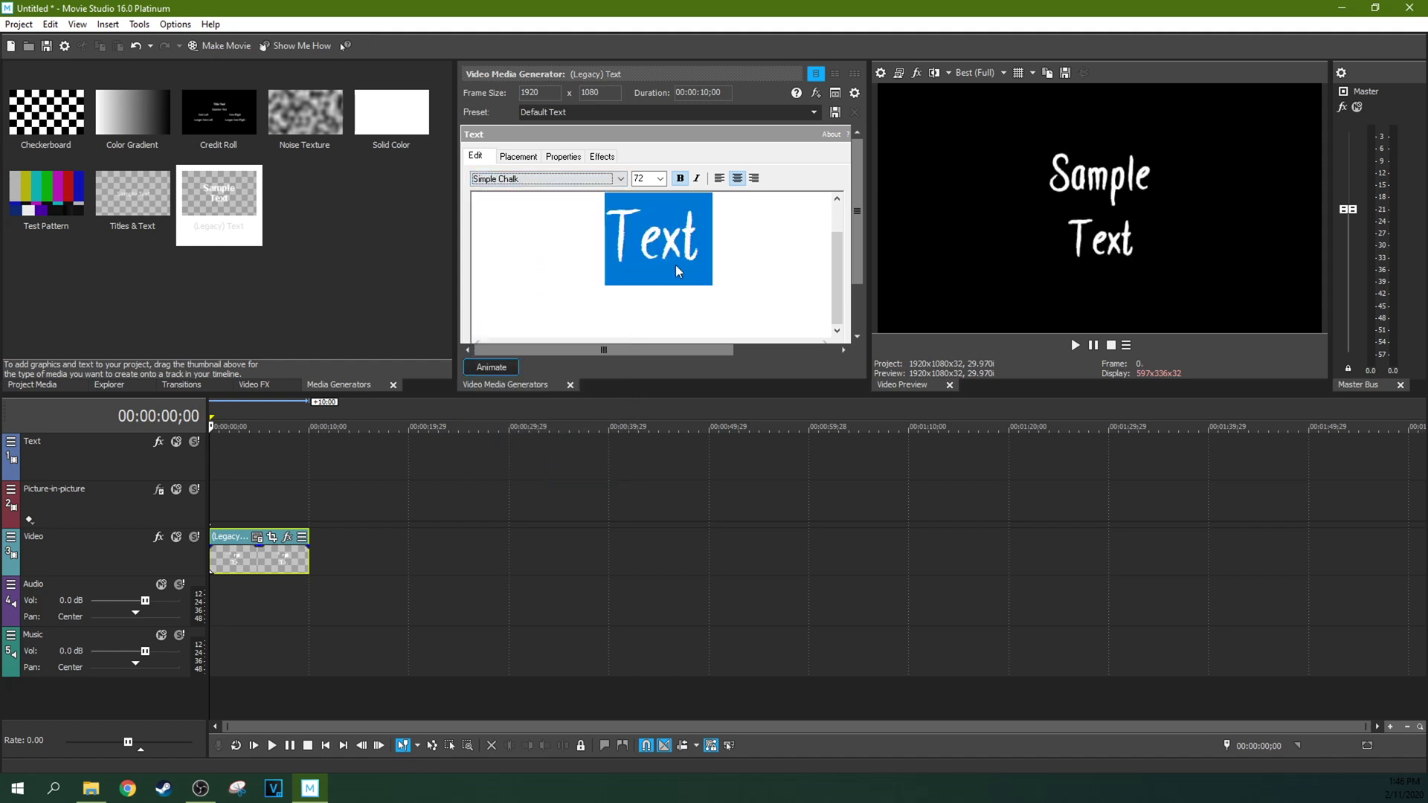
{"action": "left_click", "coordinate": [663, 227]}
Reselect the words 'Sample Text' in the text editor.
{"action": "left_click_drag", "start_coordinate": [840, 251], "coordinate": [840, 222]}
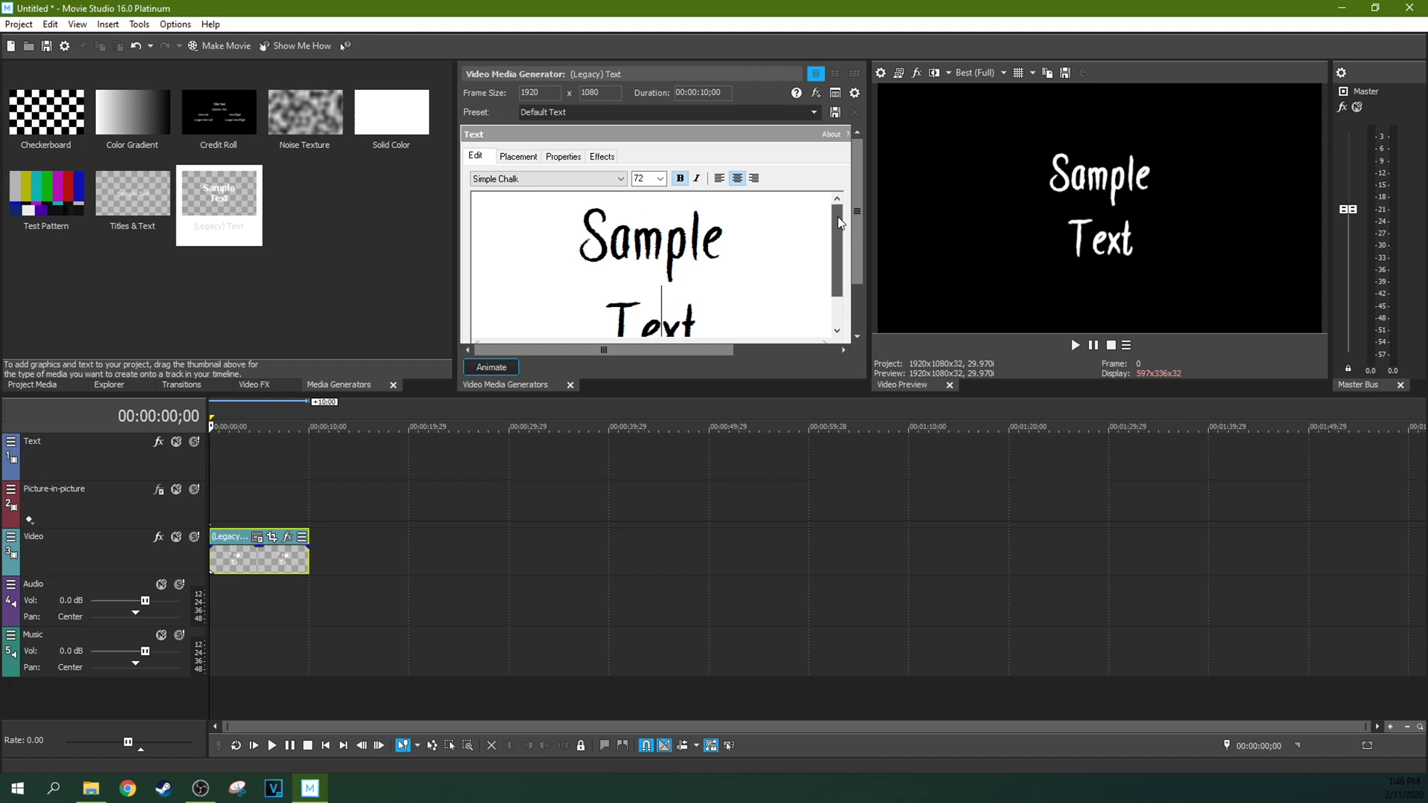
{"action": "double_click", "coordinate": [619, 223]}
{"action": "left_click_drag", "start_coordinate": [611, 195], "coordinate": [592, 198]}
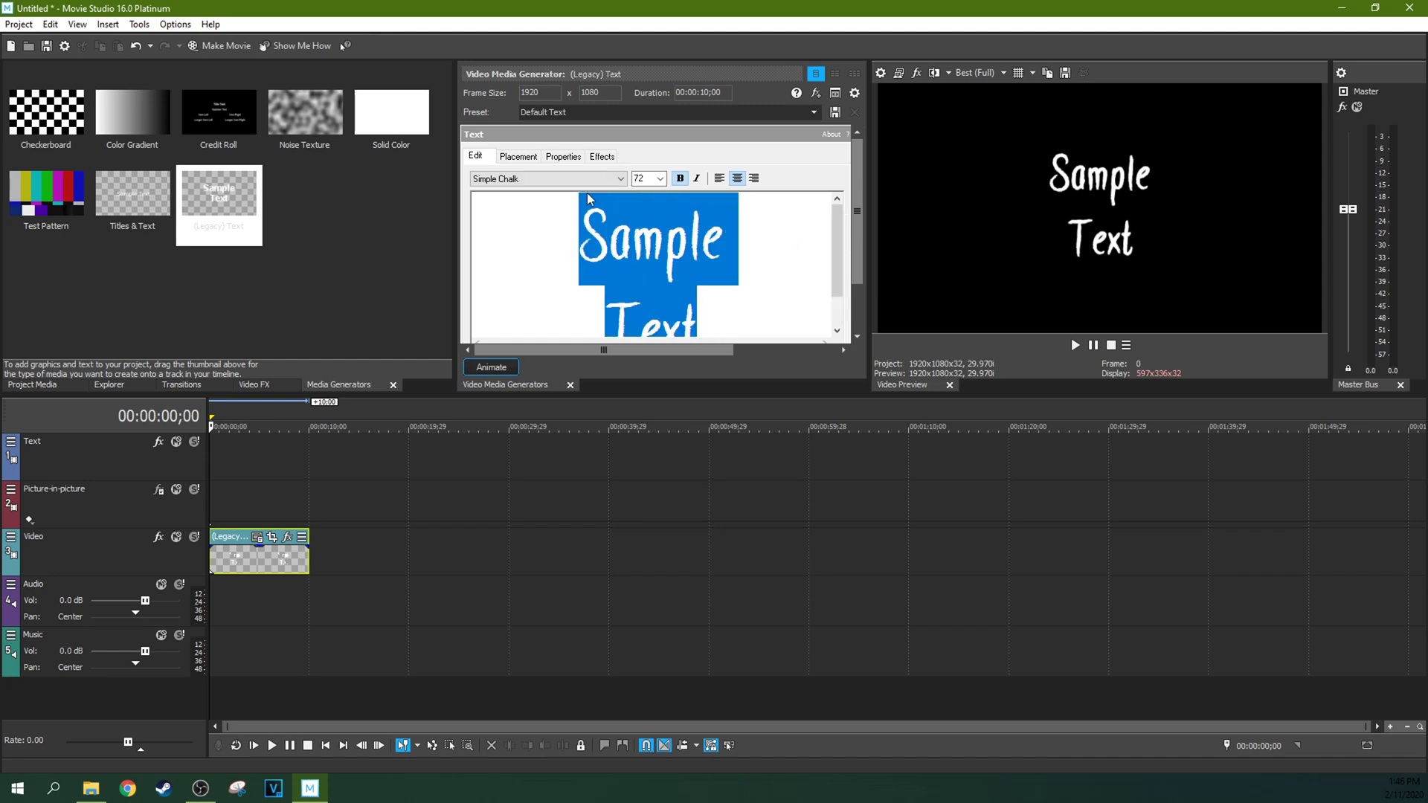
Browse the Properties and Effects tabs of the legacy text.
{"action": "left_click", "coordinate": [559, 157]}
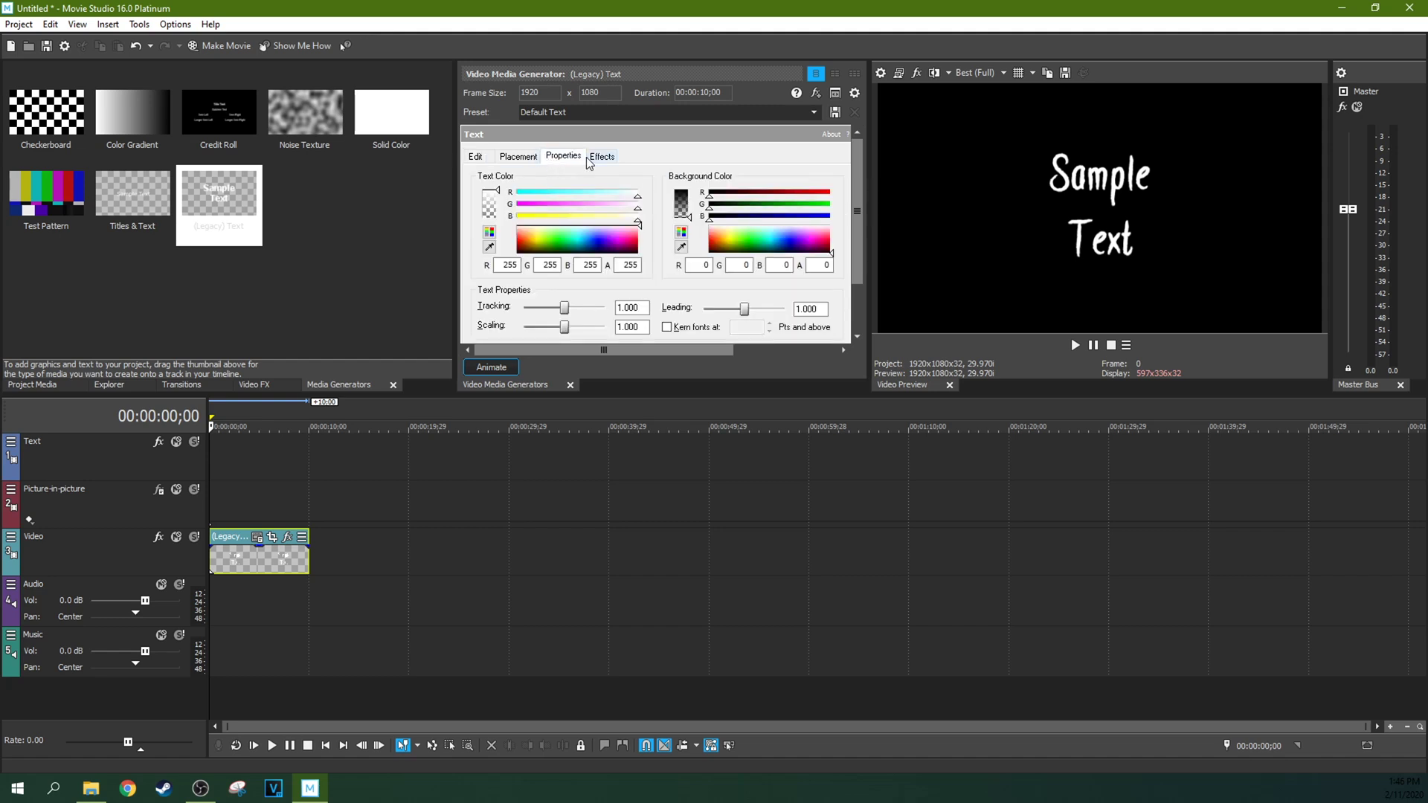
{"action": "left_click", "coordinate": [595, 158]}
{"action": "left_click", "coordinate": [561, 158]}
{"action": "left_click", "coordinate": [519, 158]}
{"action": "left_click", "coordinate": [556, 159]}
{"action": "left_click", "coordinate": [601, 156]}
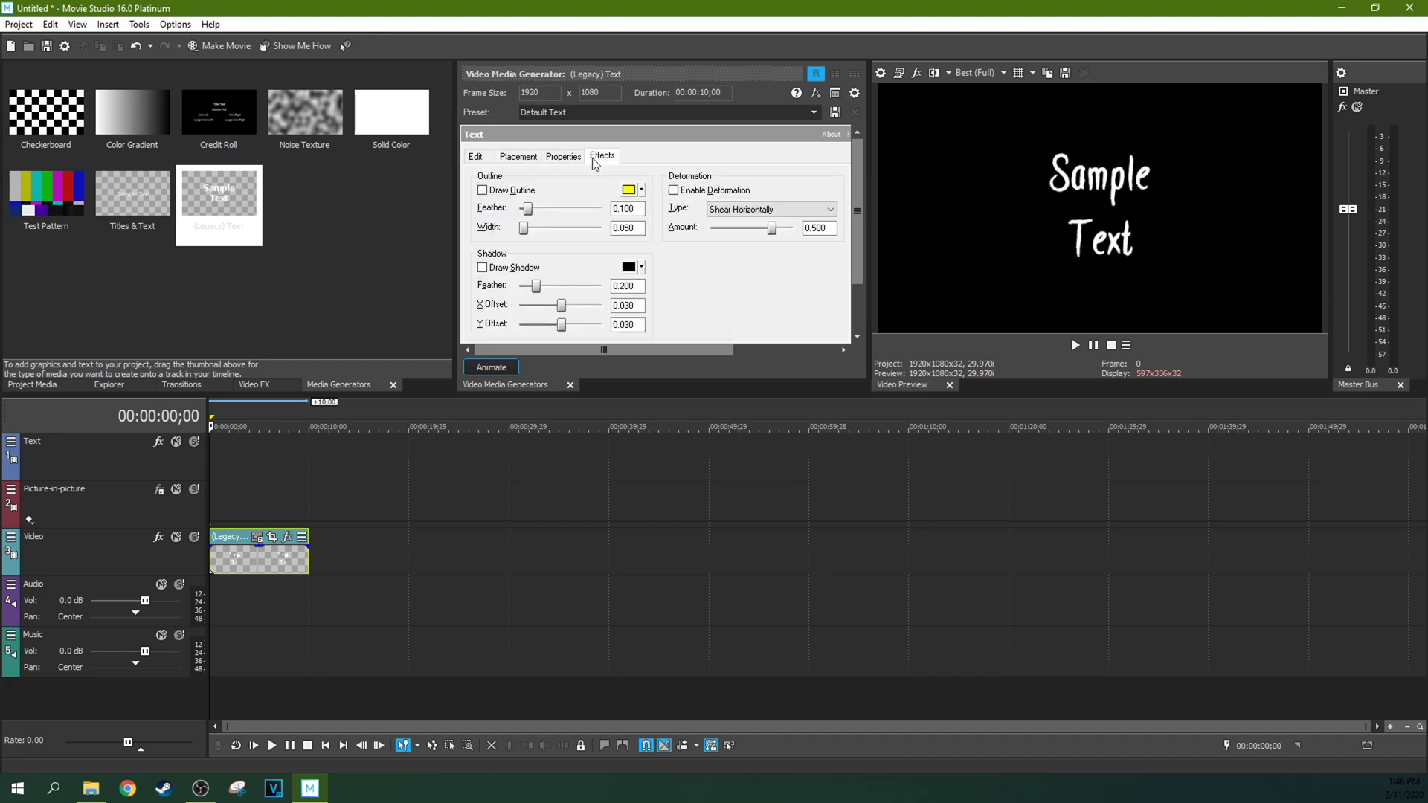
{"action": "left_click", "coordinate": [563, 157]}
Nudge the Sample Text slightly up and left of centre in the Placement preview.
{"action": "left_click", "coordinate": [519, 156]}
{"action": "left_click_drag", "start_coordinate": [574, 283], "coordinate": [575, 280]}
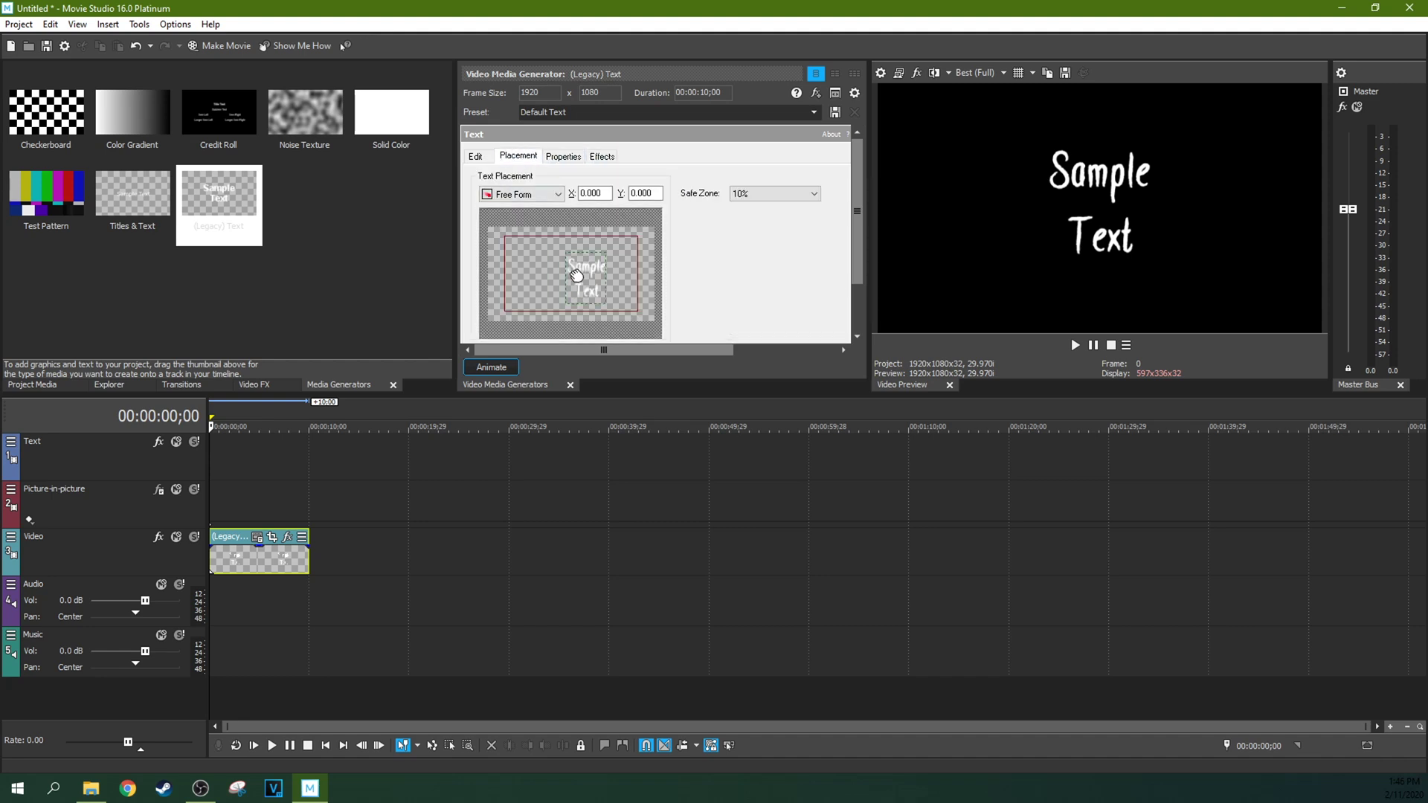
{"action": "left_click_drag", "start_coordinate": [1025, 188], "coordinate": [1094, 223]}
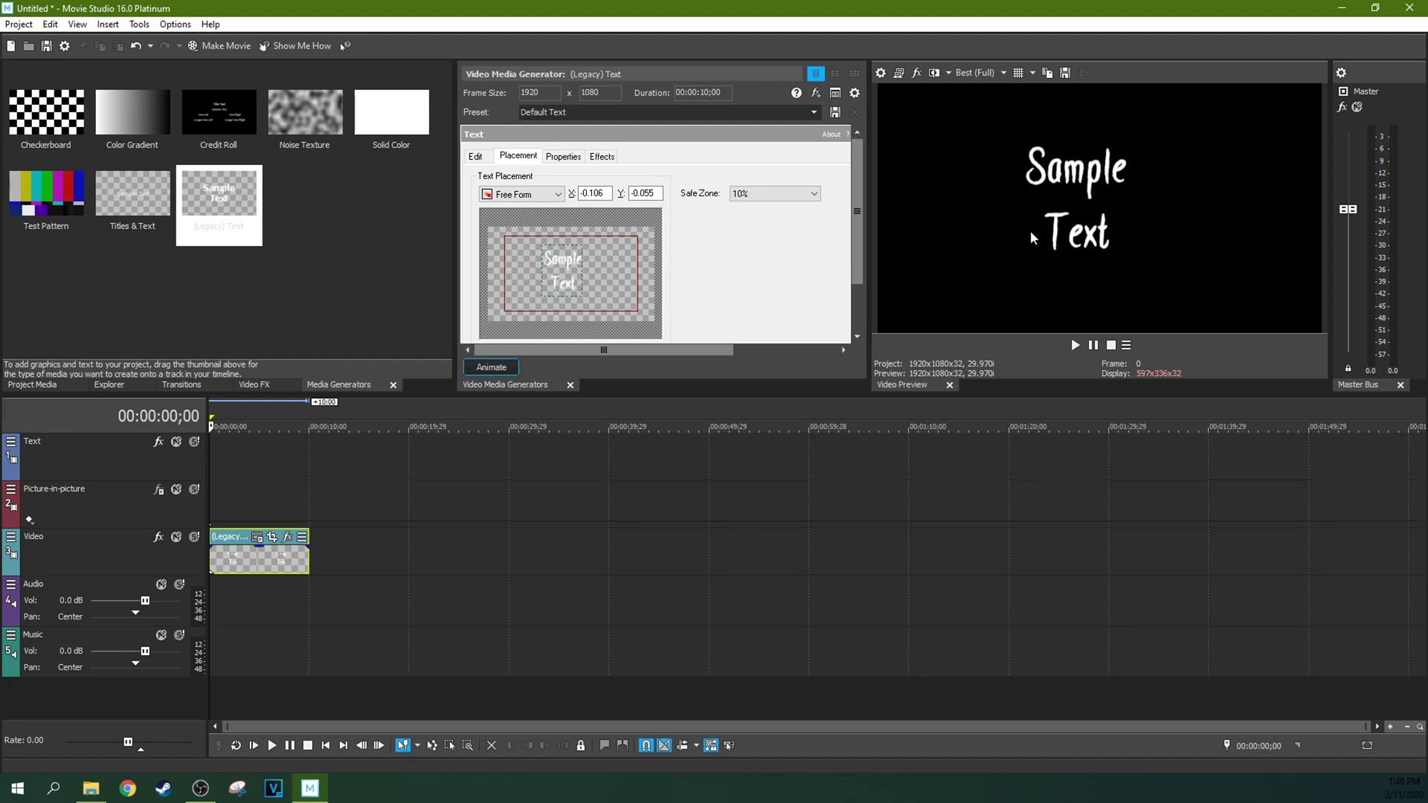
{"action": "left_click_drag", "start_coordinate": [580, 274], "coordinate": [589, 274]}
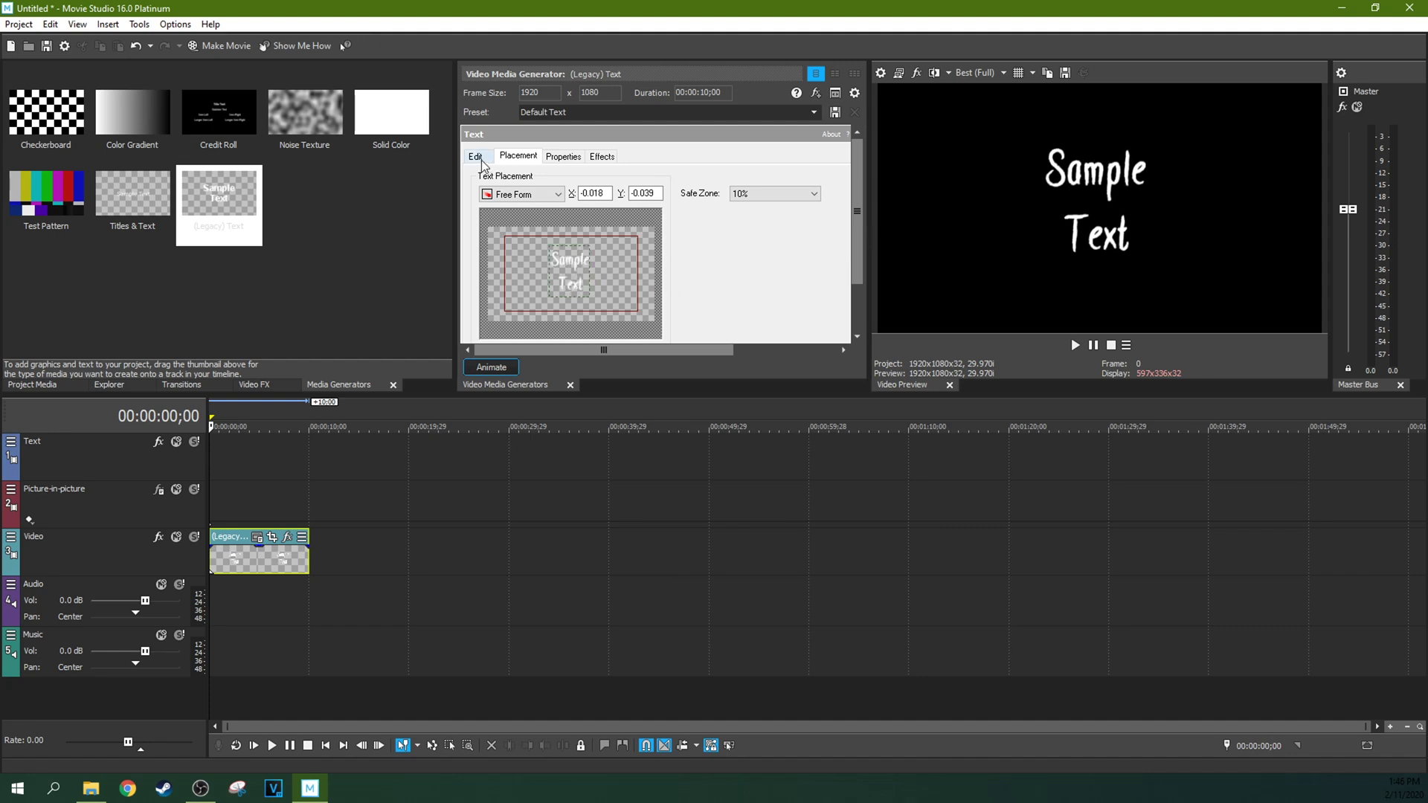
{"action": "left_click", "coordinate": [475, 156]}
Review the Placement, Properties and Effects tabs again, ending back on the Edit tab.
{"action": "left_click", "coordinate": [518, 156]}
{"action": "left_click", "coordinate": [563, 156]}
{"action": "left_click", "coordinate": [602, 157]}
{"action": "left_click", "coordinate": [563, 156]}
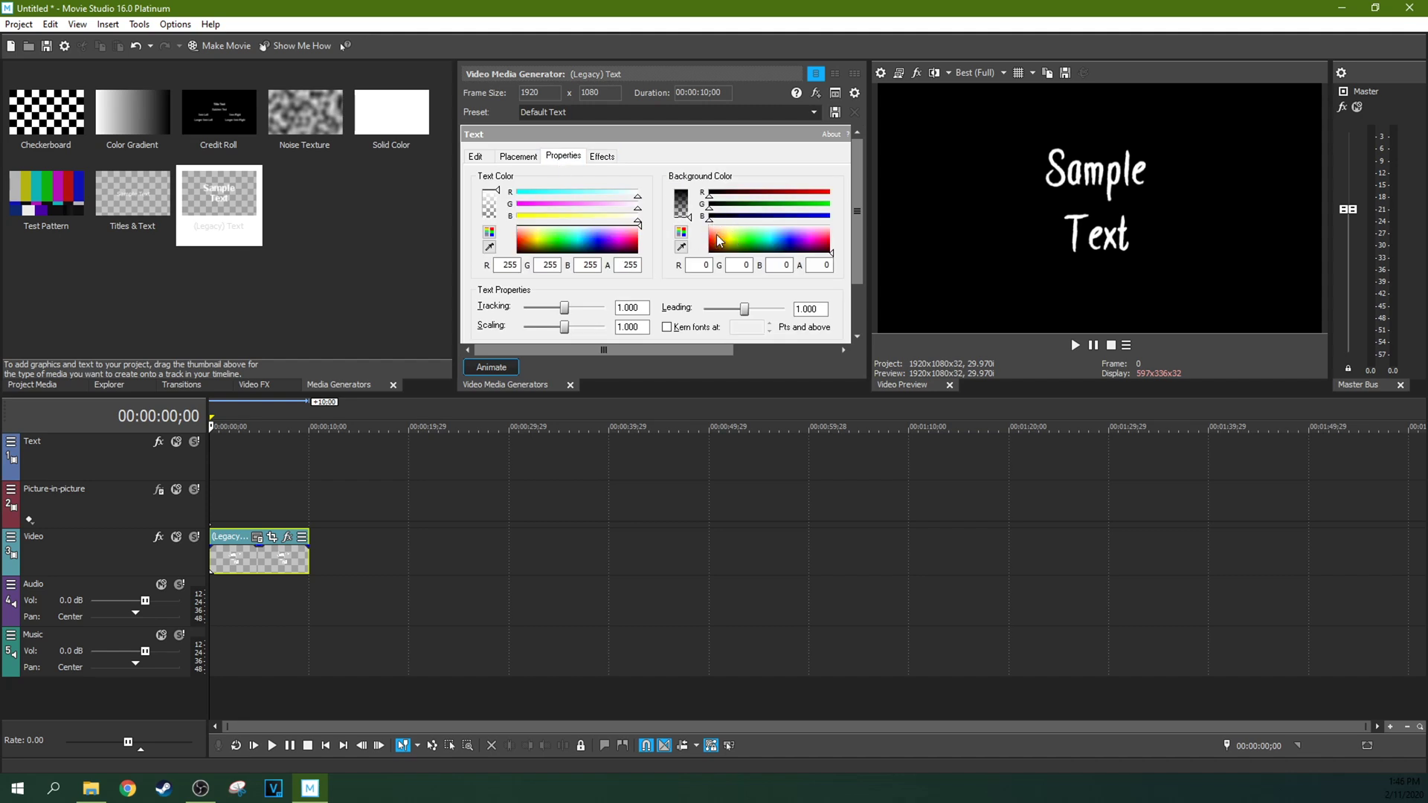
{"action": "left_click", "coordinate": [484, 155]}
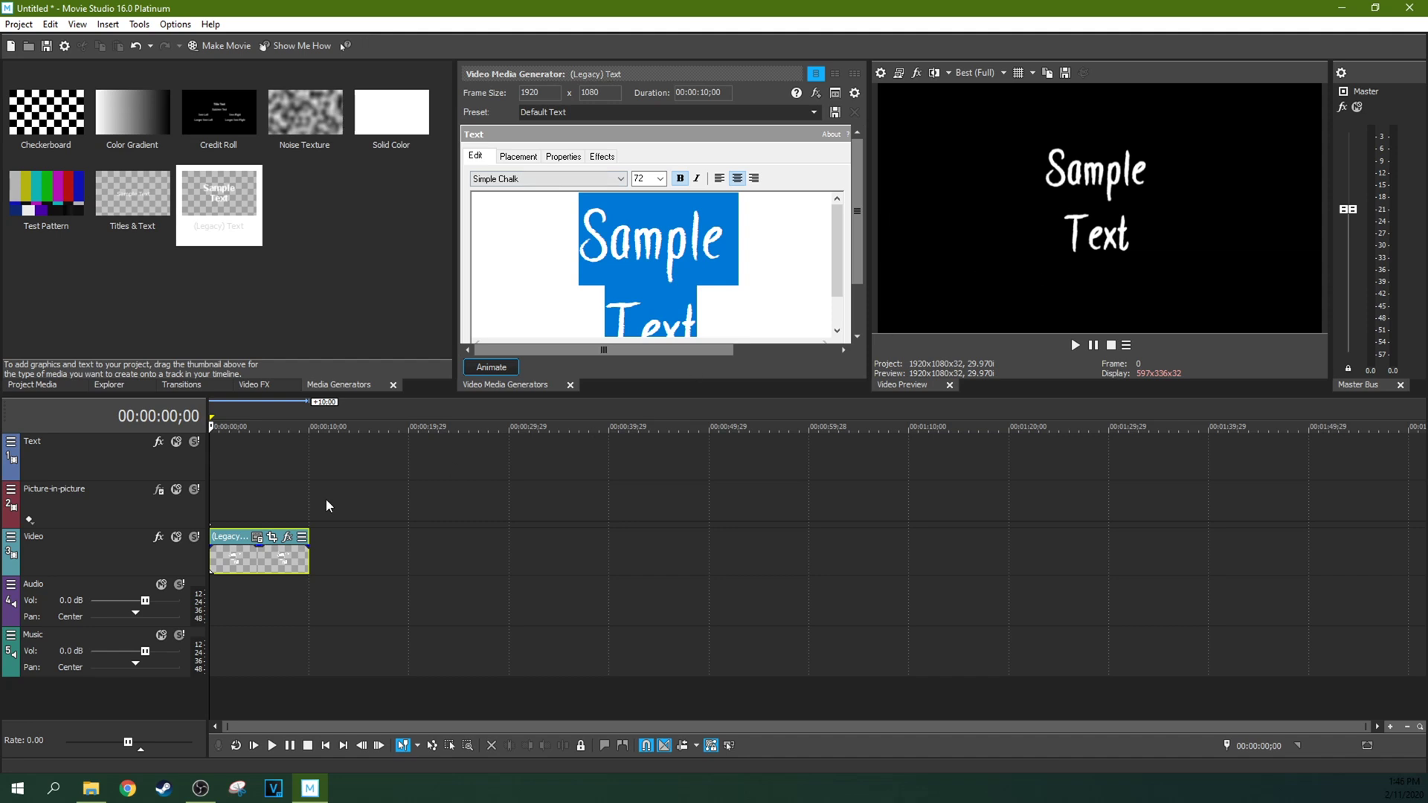
{"action": "left_click", "coordinate": [274, 512]}
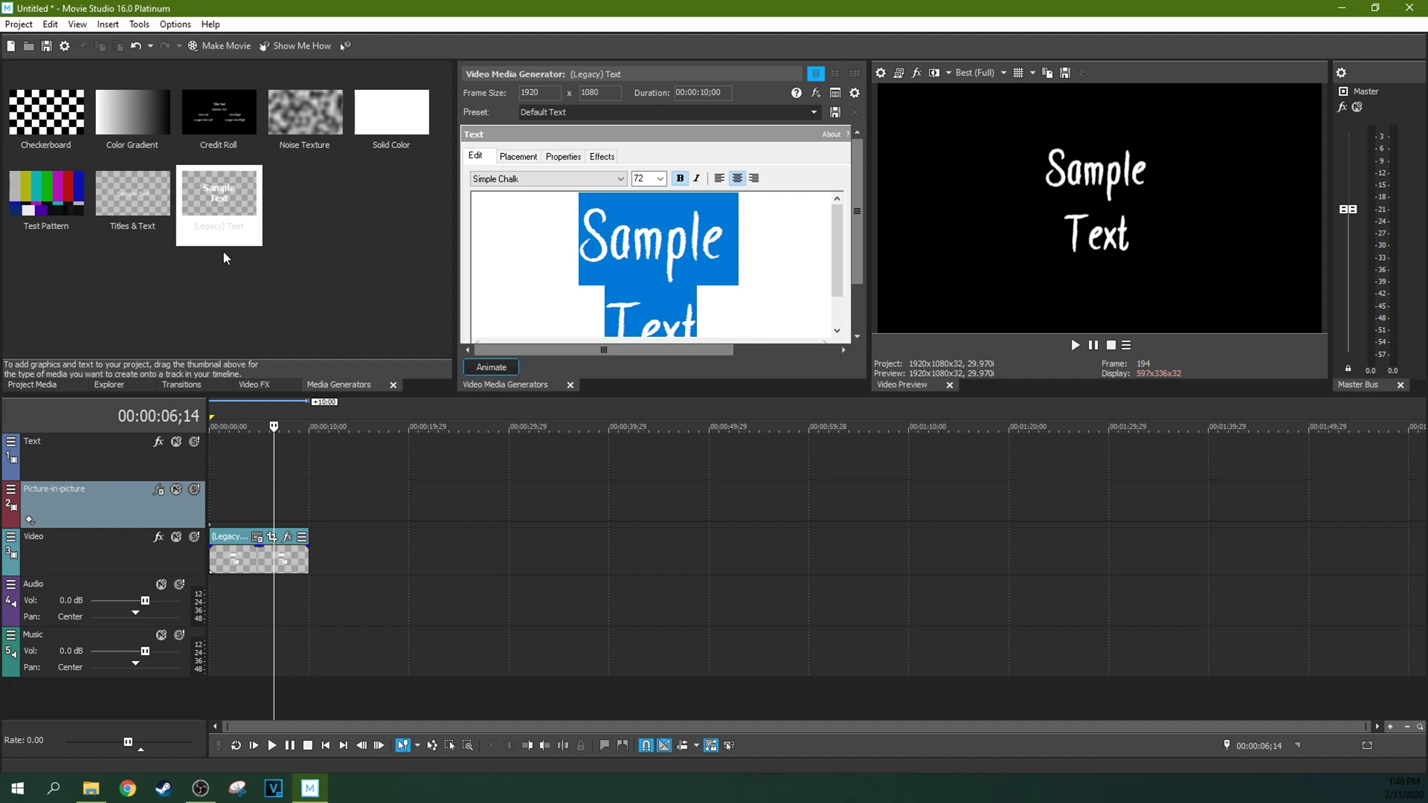
{"action": "left_click", "coordinate": [256, 492]}
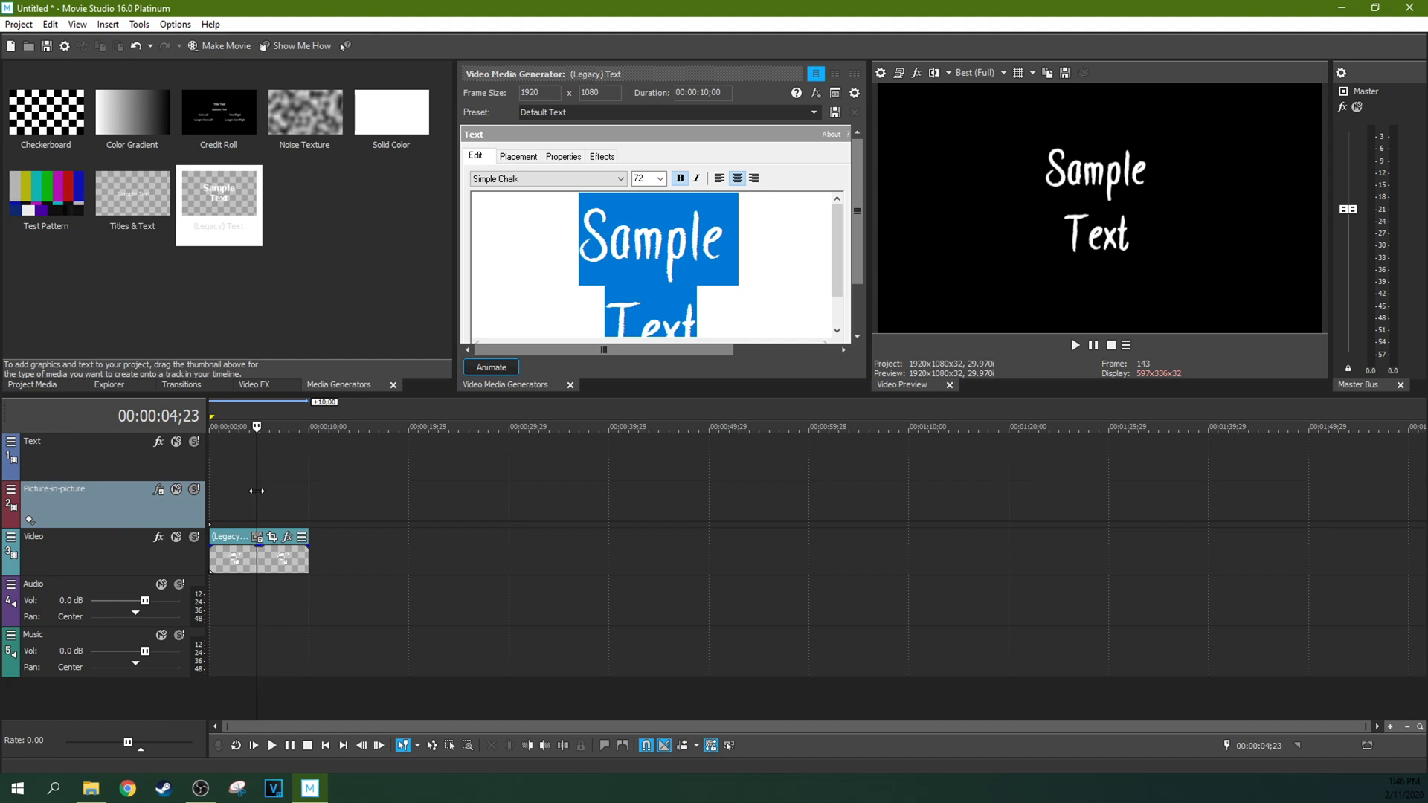